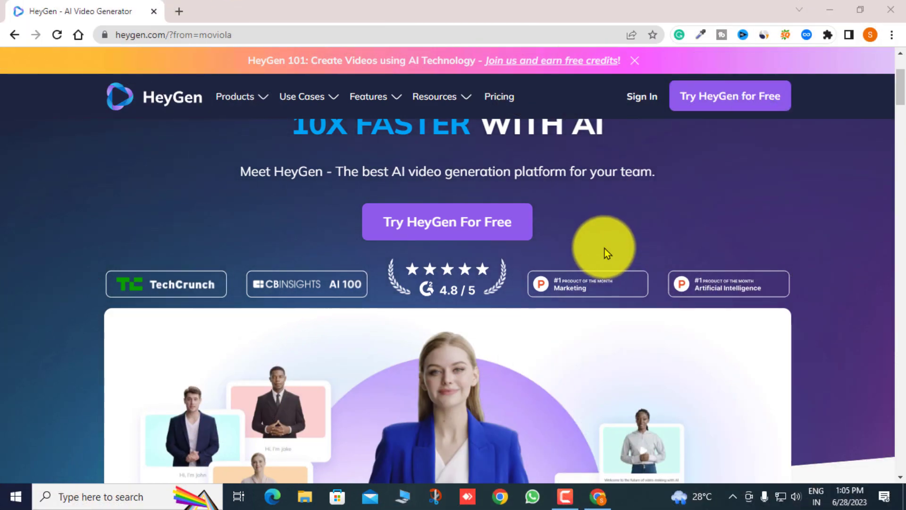
{"action": "scroll", "coordinate": [613, 255], "scroll_direction": "down", "scroll_amount": 2}
{"action": "scroll", "coordinate": [649, 270], "scroll_direction": "down", "scroll_amount": 4}
{"action": "scroll", "coordinate": [649, 270], "scroll_direction": "down", "scroll_amount": 3}
{"action": "scroll", "coordinate": [758, 293], "scroll_direction": "down", "scroll_amount": 6}
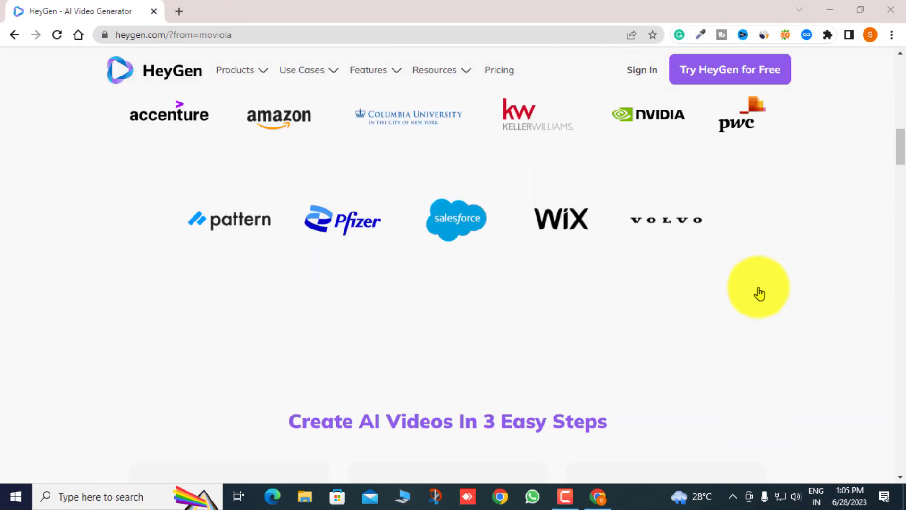
{"action": "scroll", "coordinate": [759, 293], "scroll_direction": "down", "scroll_amount": 4}
{"action": "scroll", "coordinate": [759, 294], "scroll_direction": "down", "scroll_amount": 4}
{"action": "scroll", "coordinate": [760, 294], "scroll_direction": "down", "scroll_amount": 5}
{"action": "scroll", "coordinate": [759, 294], "scroll_direction": "down", "scroll_amount": 4}
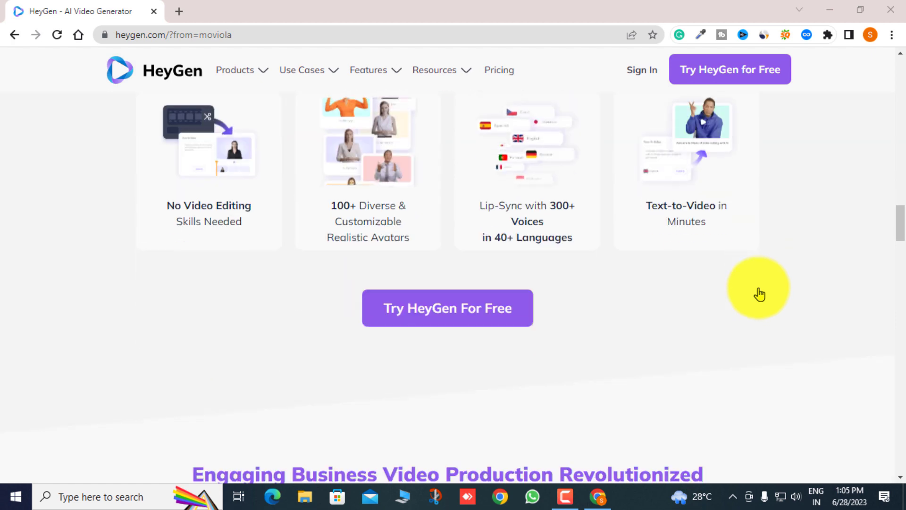
{"action": "scroll", "coordinate": [761, 302], "scroll_direction": "down", "scroll_amount": 4}
{"action": "scroll", "coordinate": [755, 311], "scroll_direction": "down", "scroll_amount": 4}
{"action": "scroll", "coordinate": [807, 302], "scroll_direction": "down", "scroll_amount": 3}
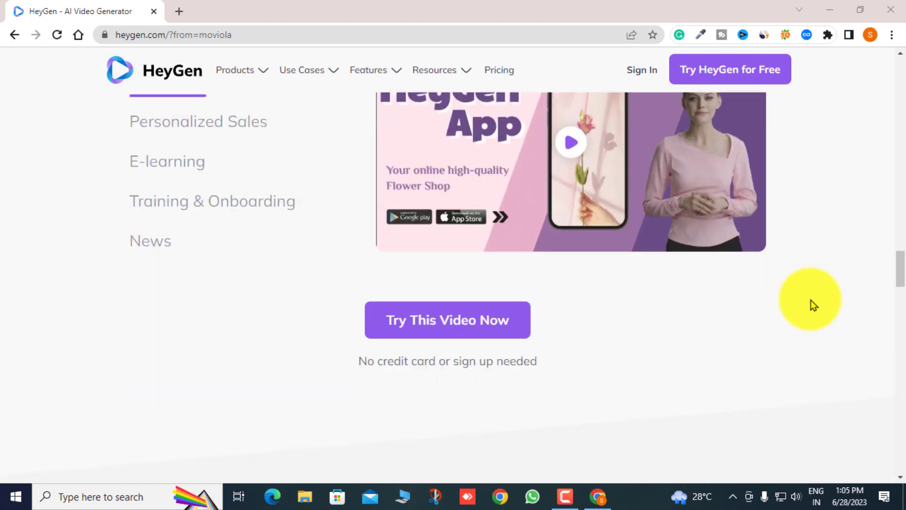
{"action": "scroll", "coordinate": [811, 303], "scroll_direction": "down", "scroll_amount": 2}
{"action": "scroll", "coordinate": [811, 305], "scroll_direction": "down", "scroll_amount": 3}
{"action": "scroll", "coordinate": [811, 300], "scroll_direction": "down", "scroll_amount": 3}
{"action": "scroll", "coordinate": [811, 301], "scroll_direction": "down", "scroll_amount": 3}
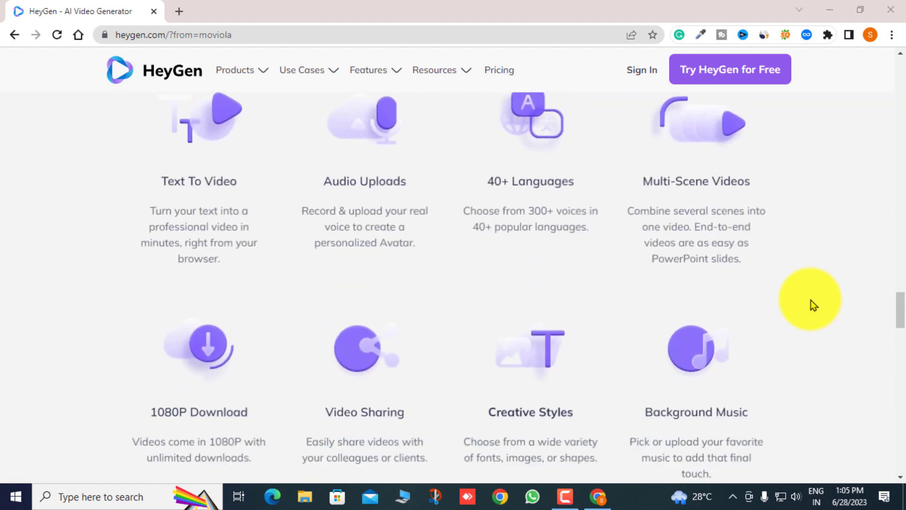
{"action": "scroll", "coordinate": [811, 300], "scroll_direction": "up", "scroll_amount": 3}
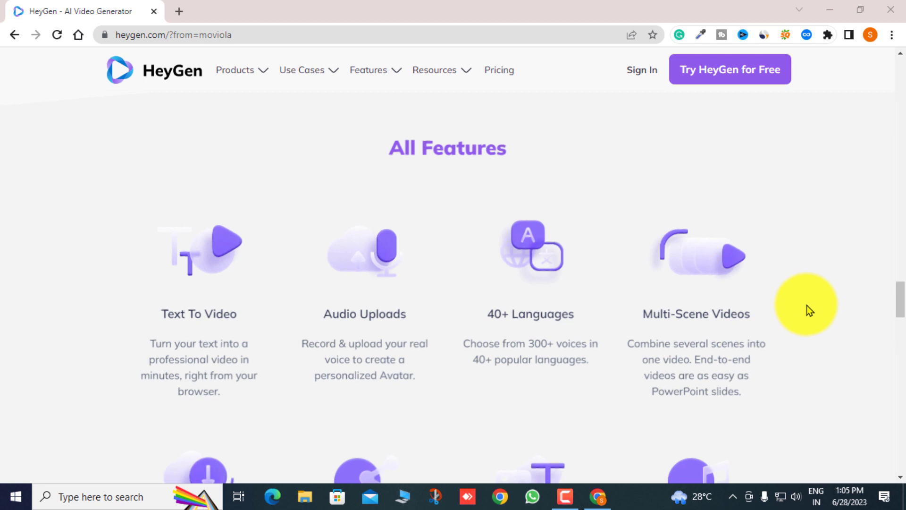
{"action": "scroll", "coordinate": [810, 310], "scroll_direction": "down", "scroll_amount": 1}
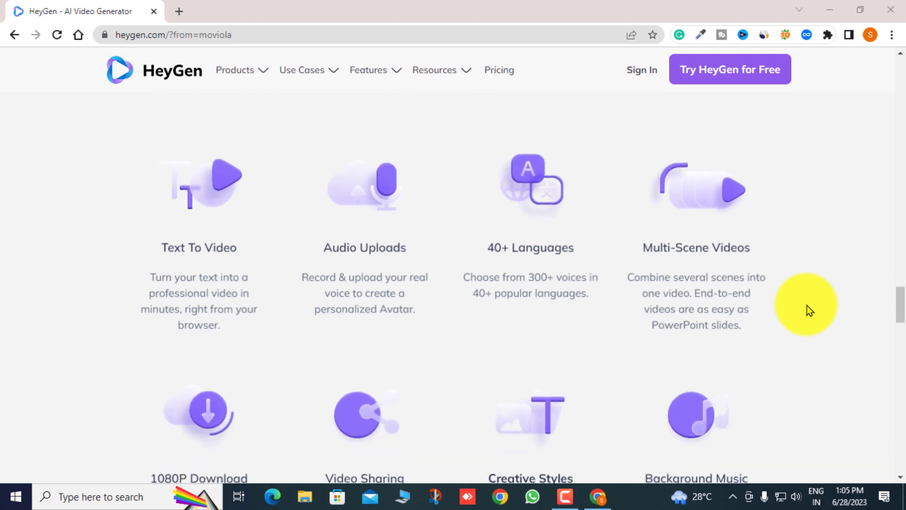
{"action": "scroll", "coordinate": [809, 310], "scroll_direction": "down", "scroll_amount": 1}
{"action": "scroll", "coordinate": [810, 310], "scroll_direction": "up", "scroll_amount": 1}
{"action": "scroll", "coordinate": [792, 310], "scroll_direction": "down", "scroll_amount": 1}
{"action": "scroll", "coordinate": [784, 312], "scroll_direction": "up", "scroll_amount": 3}
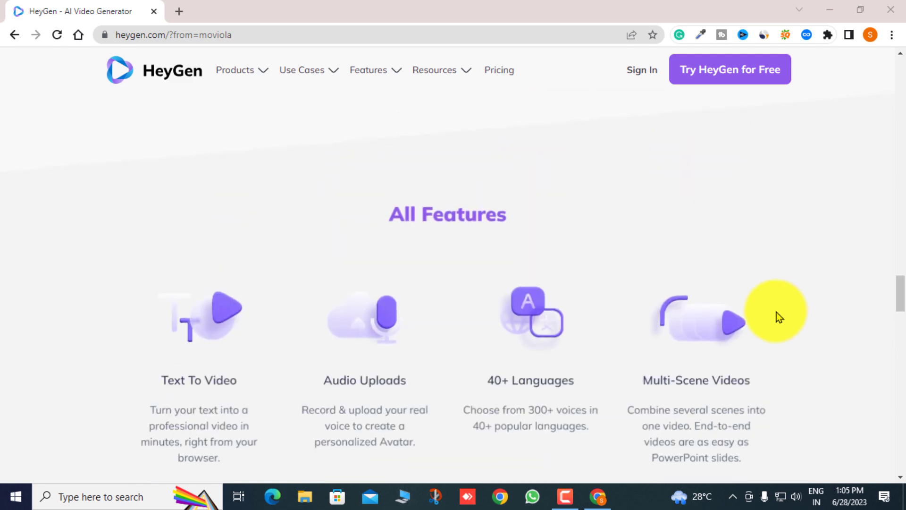
{"action": "scroll", "coordinate": [746, 314], "scroll_direction": "up", "scroll_amount": 5}
{"action": "scroll", "coordinate": [724, 314], "scroll_direction": "up", "scroll_amount": 5}
{"action": "scroll", "coordinate": [845, 313], "scroll_direction": "down", "scroll_amount": 4}
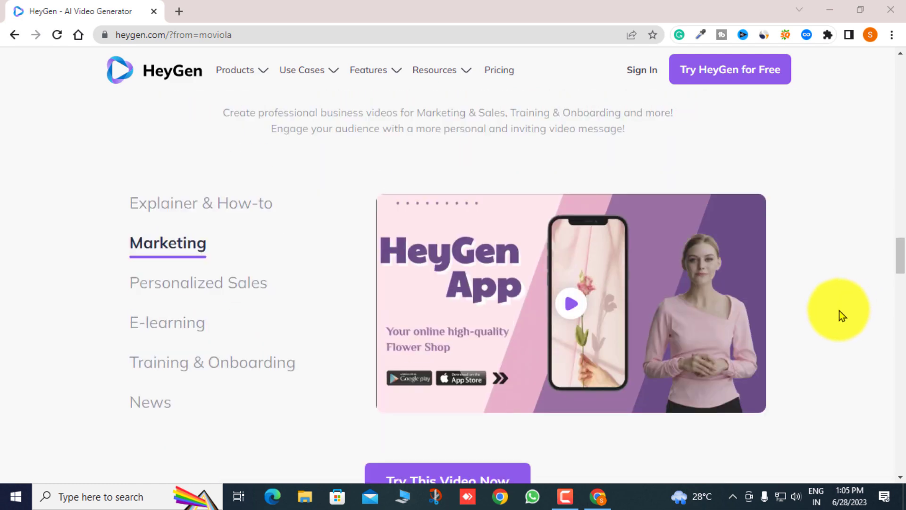
{"action": "scroll", "coordinate": [834, 313], "scroll_direction": "up", "scroll_amount": 1}
{"action": "scroll", "coordinate": [831, 311], "scroll_direction": "up", "scroll_amount": 5}
{"action": "scroll", "coordinate": [714, 188], "scroll_direction": "down", "scroll_amount": 3}
{"action": "scroll", "coordinate": [714, 142], "scroll_direction": "down", "scroll_amount": 6}
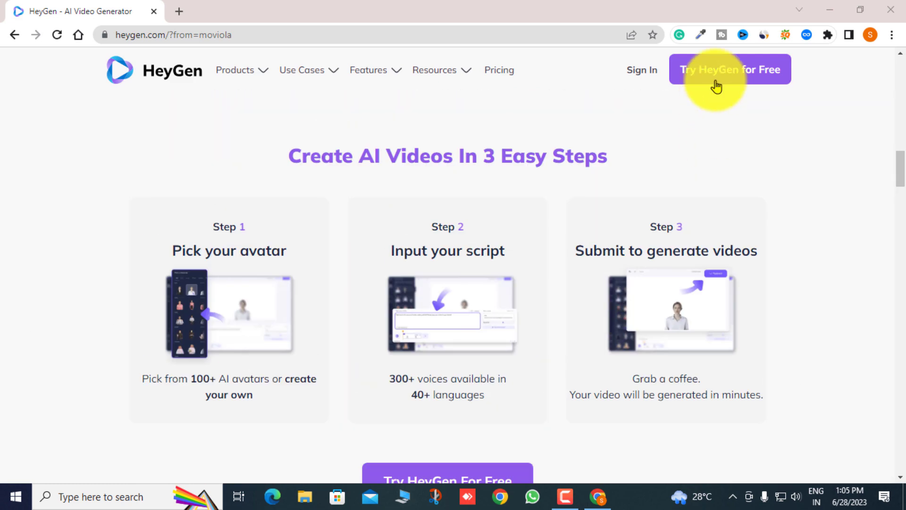
Step: Sign in to HeyGen with the Google account
{"action": "left_click", "coordinate": [637, 70]}
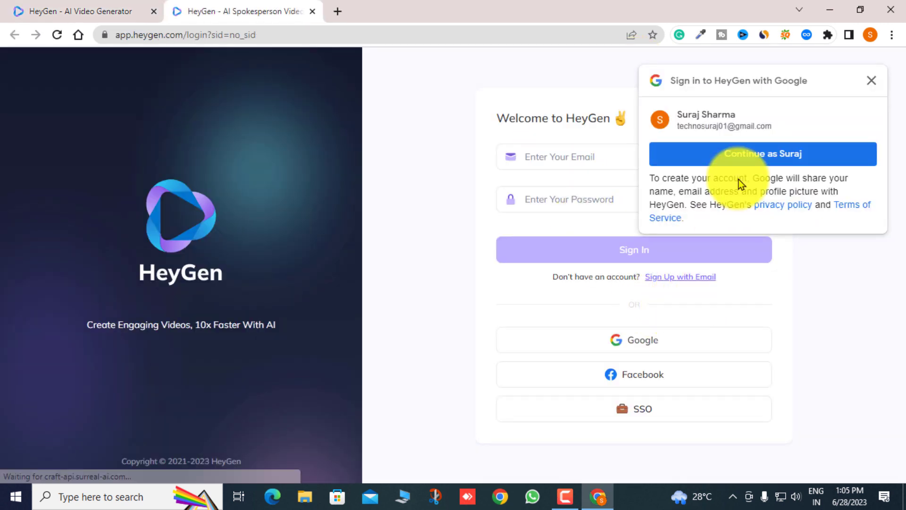
{"action": "left_click", "coordinate": [745, 156]}
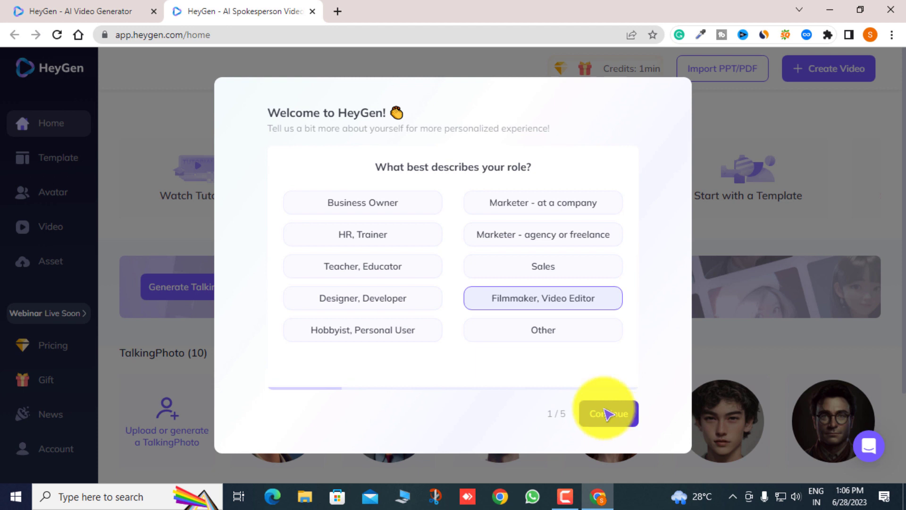
Step: Answer the first survey steps: Filmmaker, Video Editor role, News, Media, Press industry, skip company size
{"action": "left_click", "coordinate": [609, 415]}
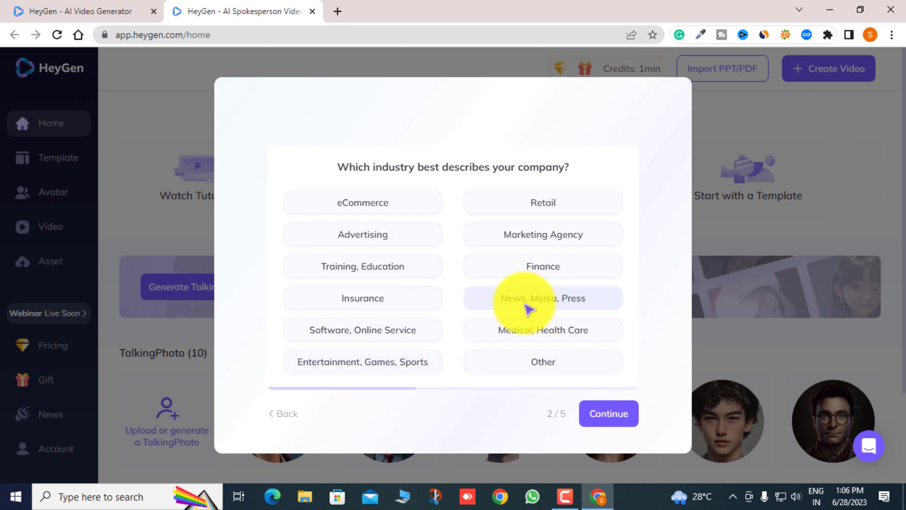
{"action": "left_click", "coordinate": [555, 303]}
{"action": "left_click", "coordinate": [611, 413]}
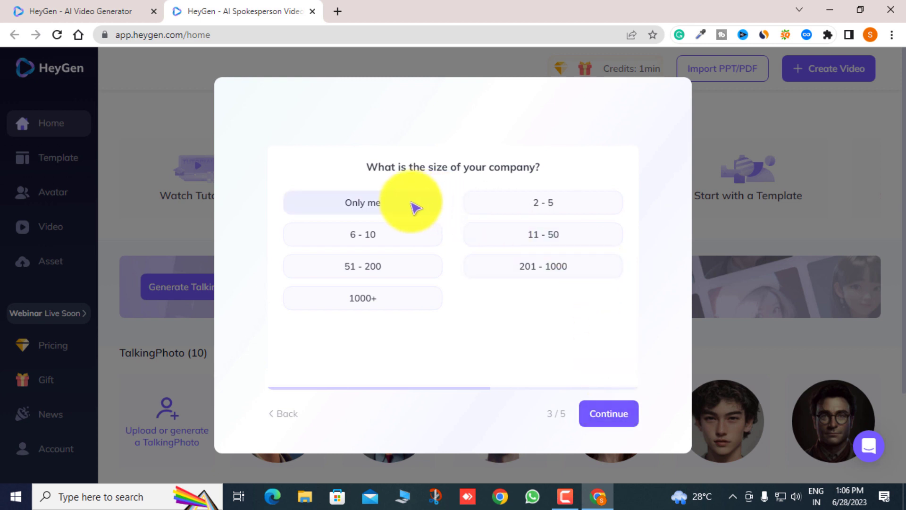
{"action": "left_click", "coordinate": [608, 414]}
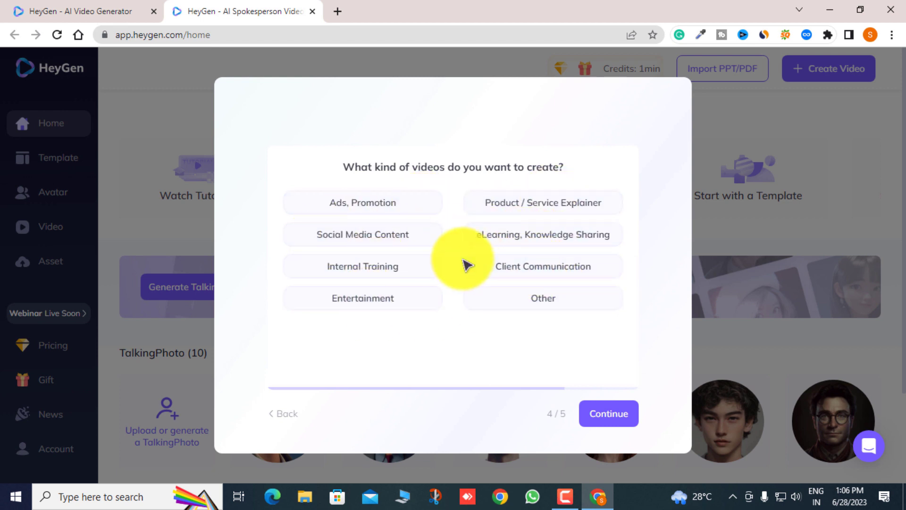
Step: Choose Entertainment as the video type and Youtube as the referral source
{"action": "left_click", "coordinate": [403, 308]}
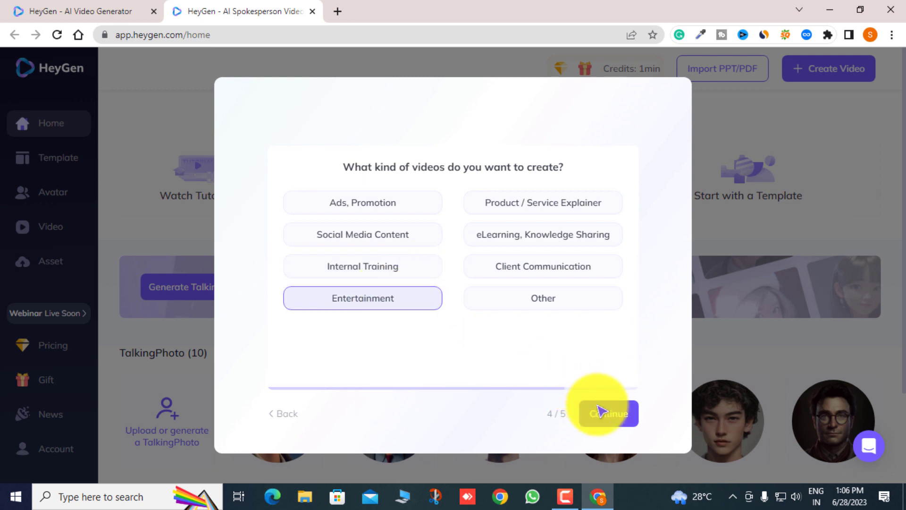
{"action": "left_click", "coordinate": [609, 413]}
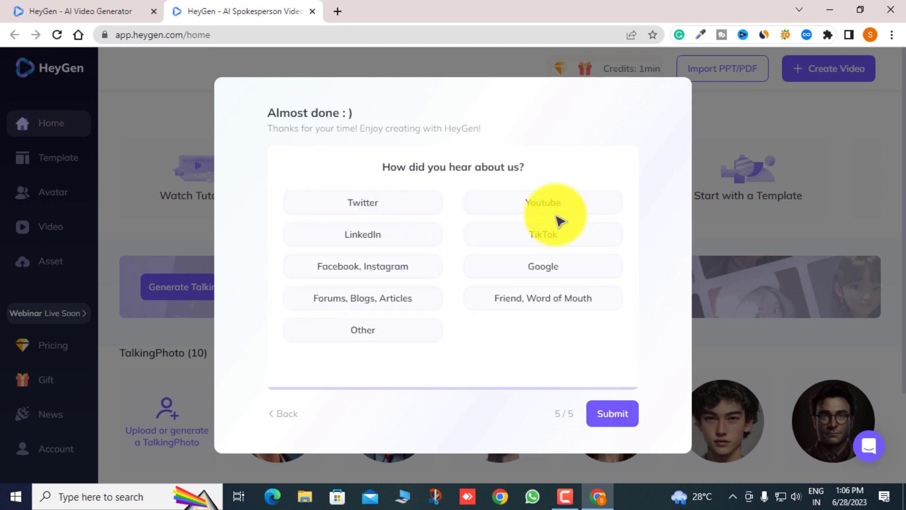
{"action": "left_click", "coordinate": [552, 201]}
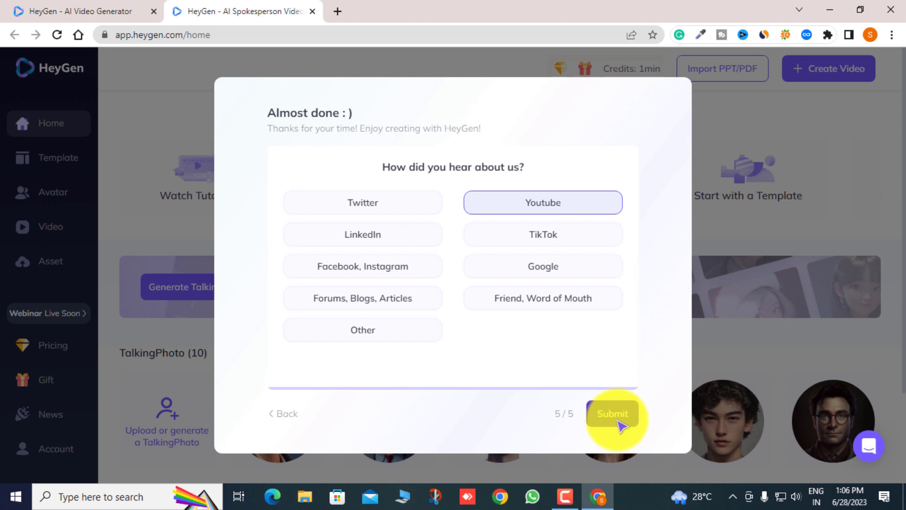
{"action": "left_click", "coordinate": [380, 204]}
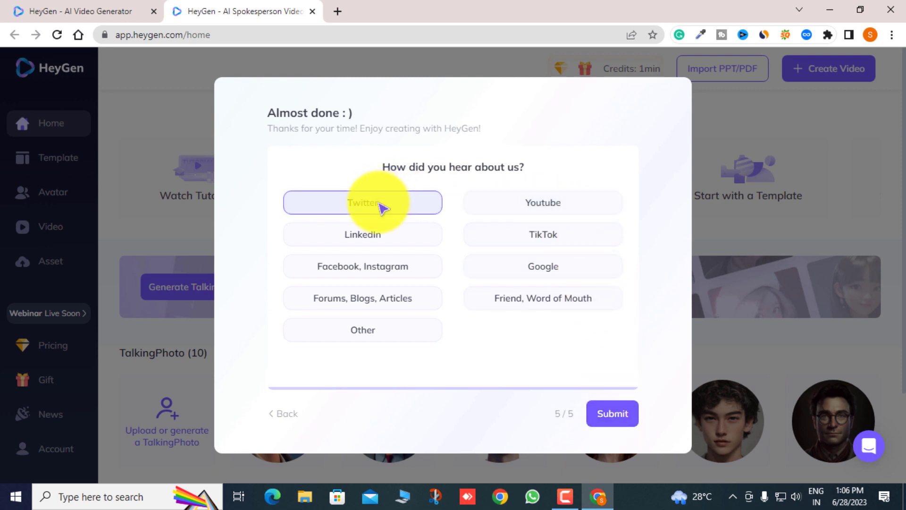
{"action": "left_click", "coordinate": [543, 235]}
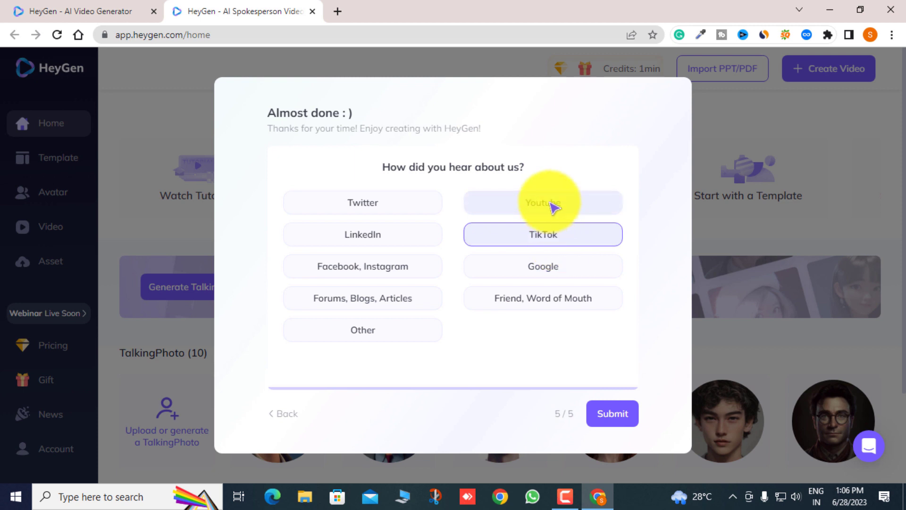
{"action": "left_click", "coordinate": [553, 205]}
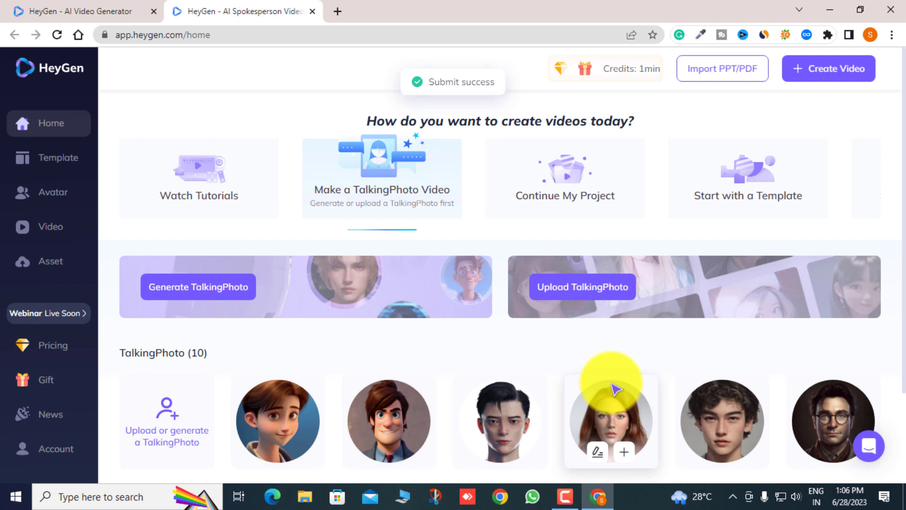
{"action": "mouse_move", "coordinate": [610, 417]}
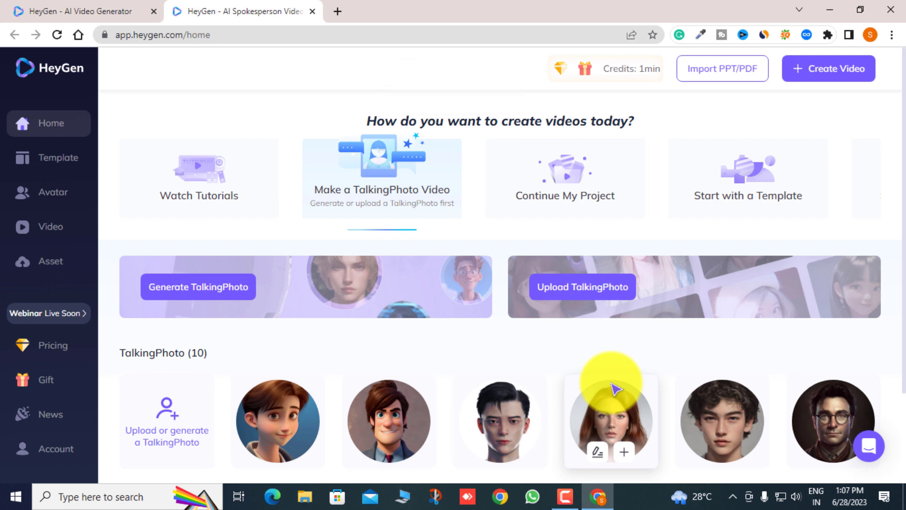
Step: Scroll to the TalkingPhoto library and bring up, then dismiss, the upload/generate options
{"action": "scroll", "coordinate": [415, 378], "scroll_direction": "down", "scroll_amount": 3}
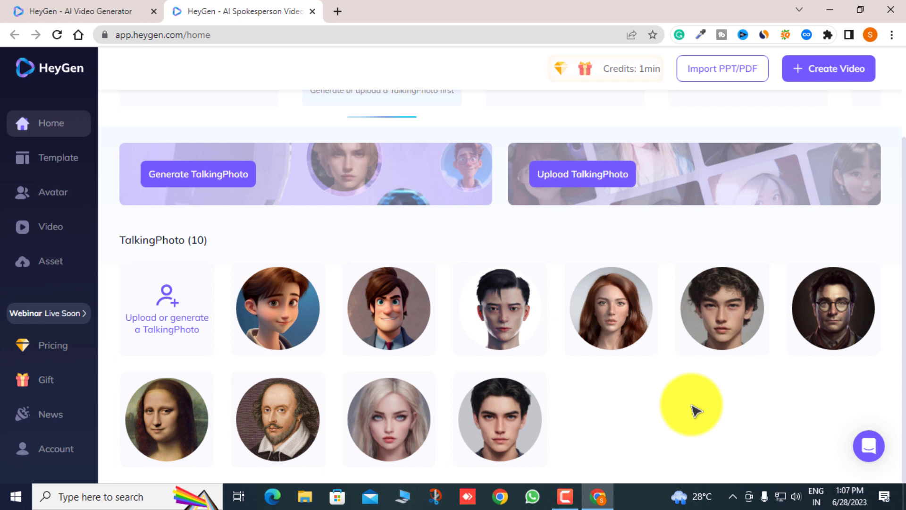
{"action": "left_click", "coordinate": [179, 315]}
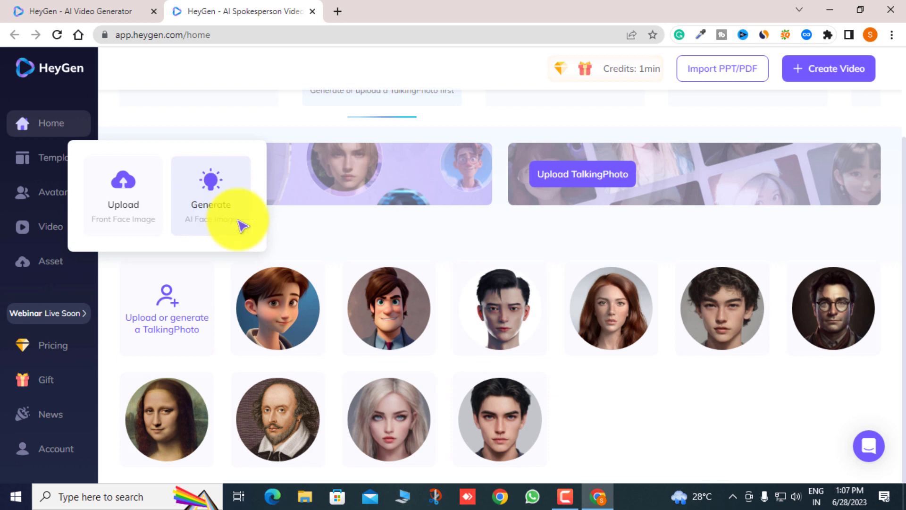
{"action": "left_click", "coordinate": [622, 400]}
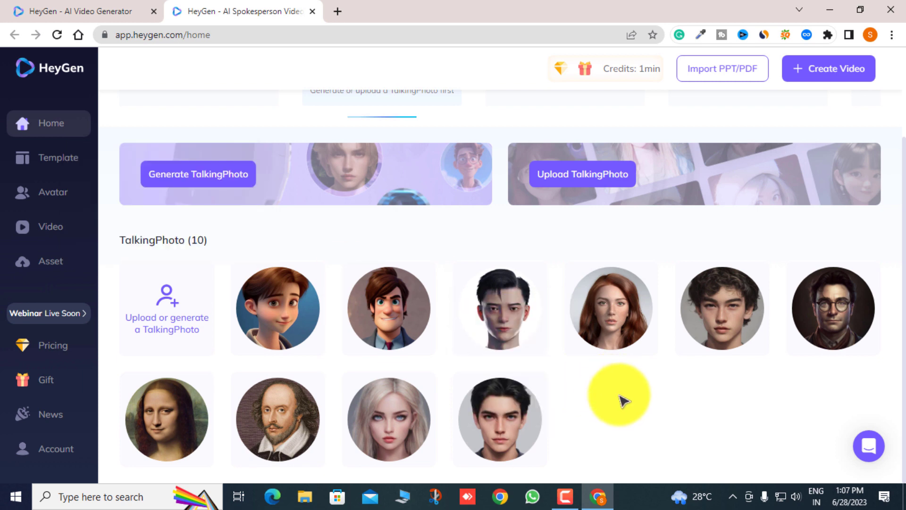
Step: Preview the cartoon boy TalkingPhoto, close it, and scroll to the ten-photo gallery
{"action": "left_click", "coordinate": [286, 314]}
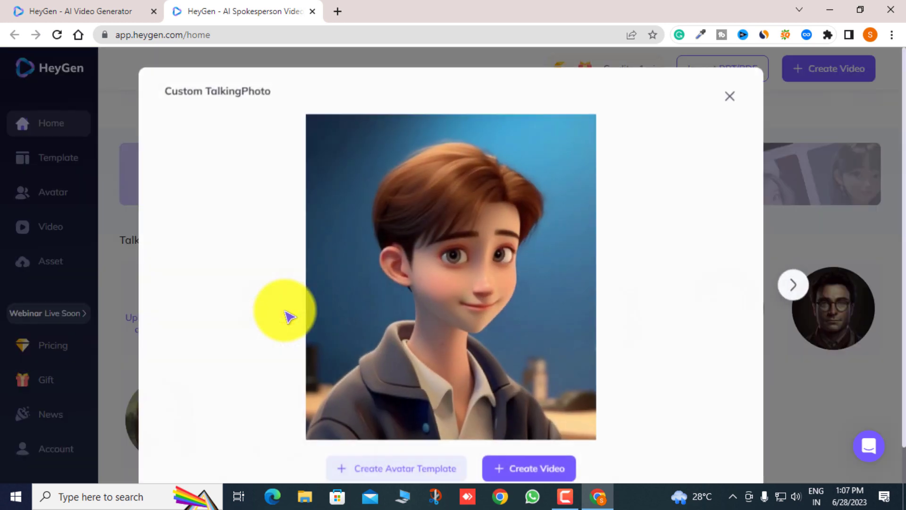
{"action": "scroll", "coordinate": [516, 384], "scroll_direction": "down", "scroll_amount": 1}
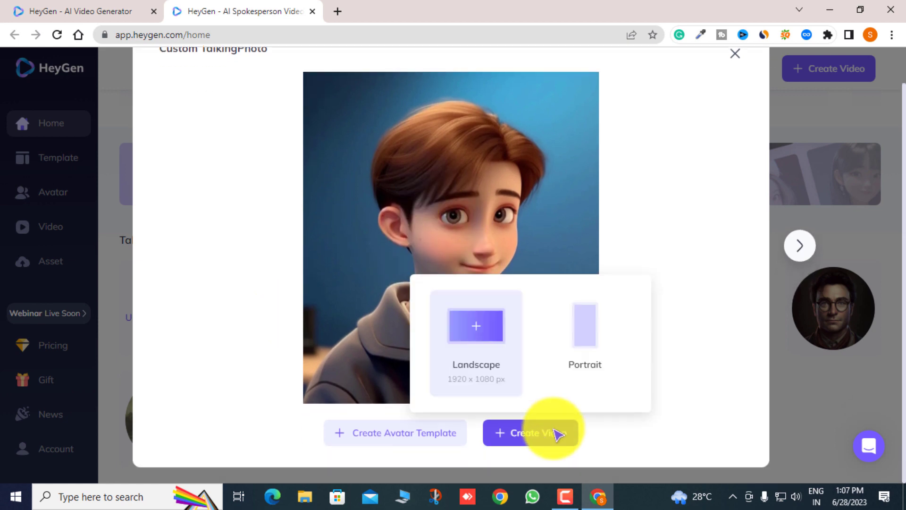
{"action": "left_click", "coordinate": [734, 54]}
{"action": "scroll", "coordinate": [566, 297], "scroll_direction": "up", "scroll_amount": 2}
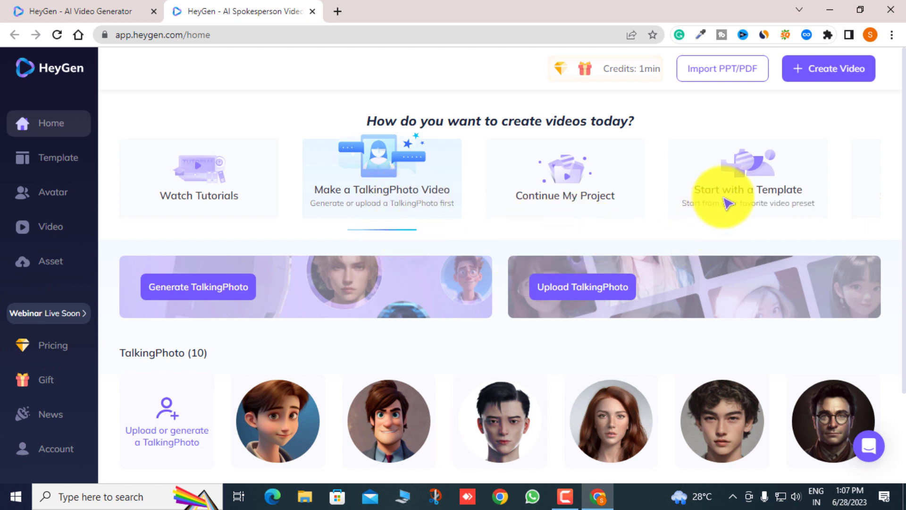
{"action": "scroll", "coordinate": [482, 278], "scroll_direction": "down", "scroll_amount": 1}
{"action": "scroll", "coordinate": [486, 280], "scroll_direction": "down", "scroll_amount": 1}
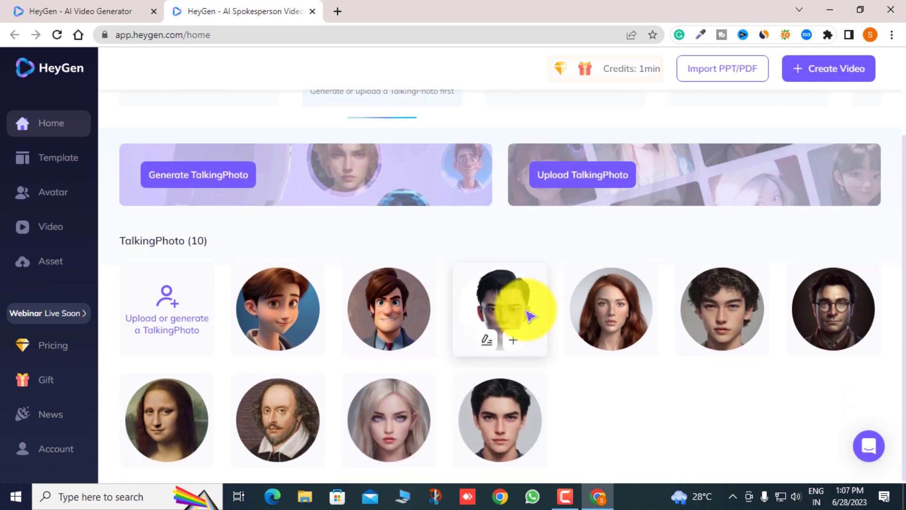
Step: Open the blonde woman's TalkingPhoto and start a landscape video from it
{"action": "left_click", "coordinate": [292, 318]}
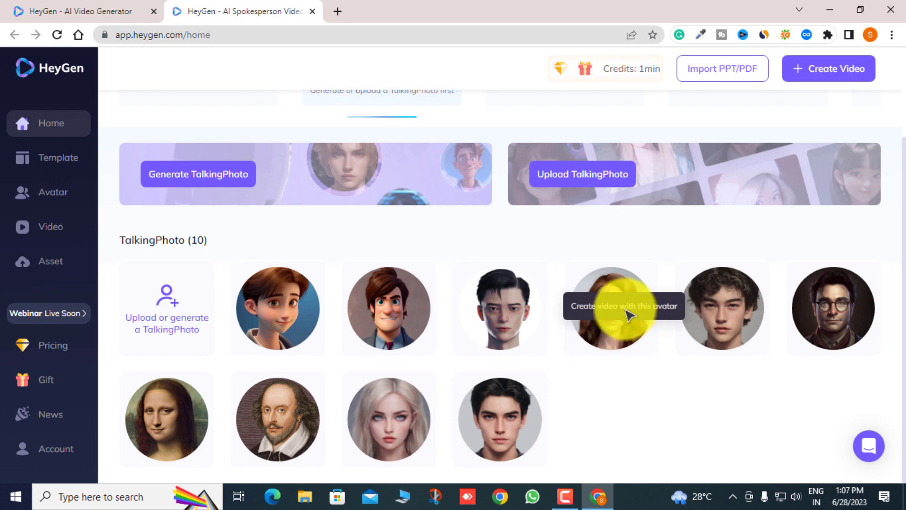
{"action": "mouse_move", "coordinate": [389, 420]}
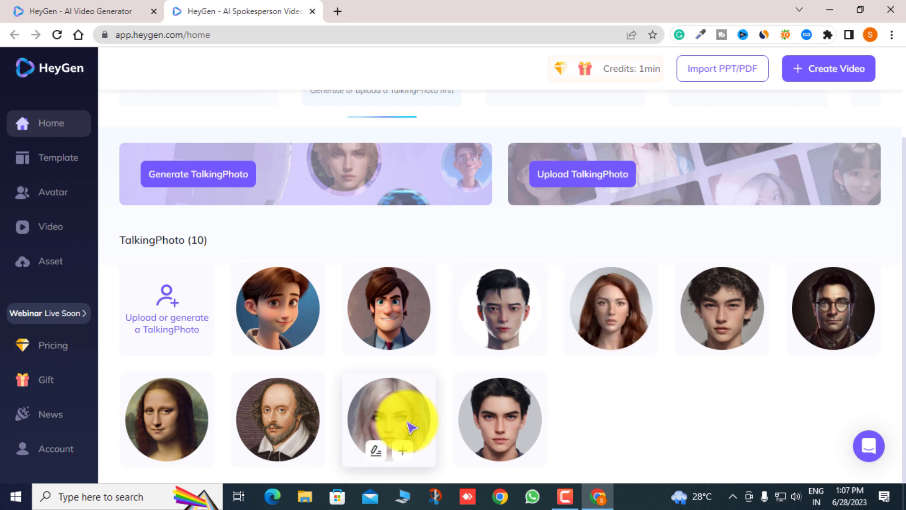
{"action": "left_click", "coordinate": [411, 423]}
{"action": "mouse_move", "coordinate": [530, 469]}
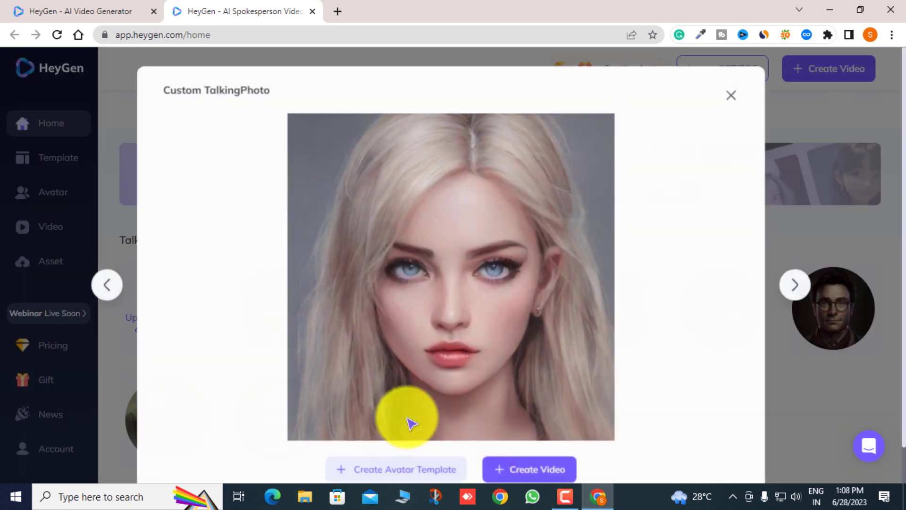
{"action": "scroll", "coordinate": [519, 354], "scroll_direction": "down", "scroll_amount": 1}
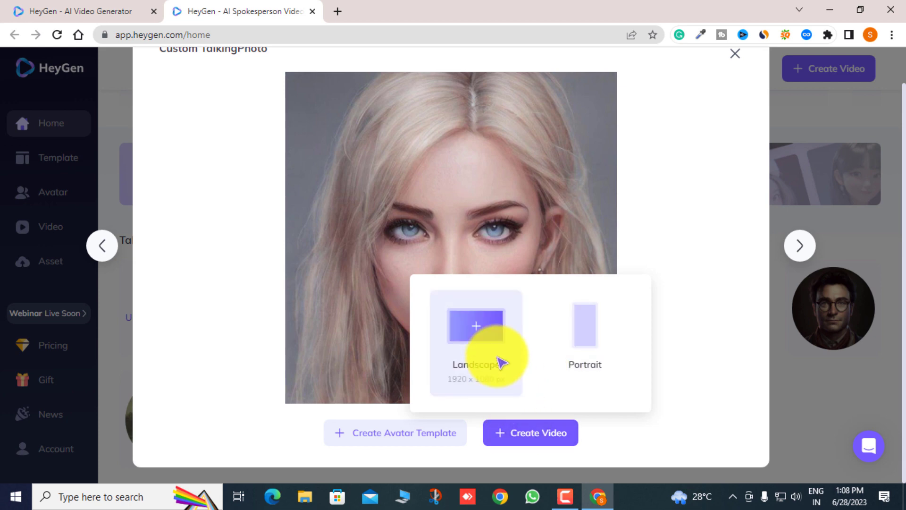
{"action": "left_click", "coordinate": [498, 364]}
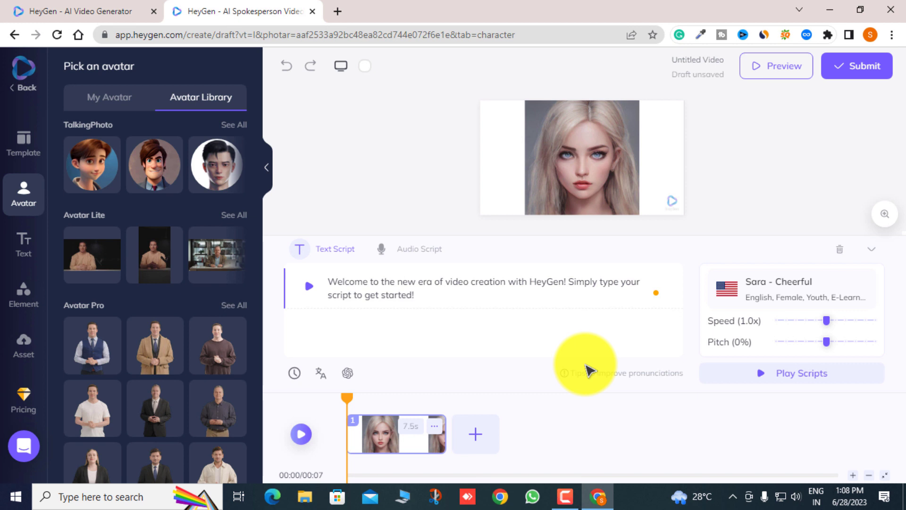
Step: Swap the presenter for Tony in the tan sweater from the Avatar Library
{"action": "scroll", "coordinate": [151, 349], "scroll_direction": "down", "scroll_amount": 3}
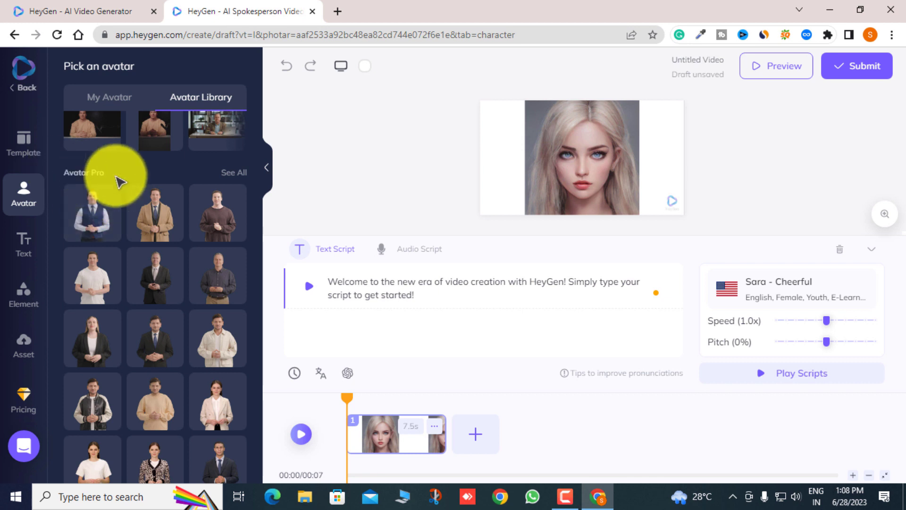
{"action": "scroll", "coordinate": [172, 380], "scroll_direction": "down", "scroll_amount": 2}
{"action": "scroll", "coordinate": [172, 414], "scroll_direction": "down", "scroll_amount": 2}
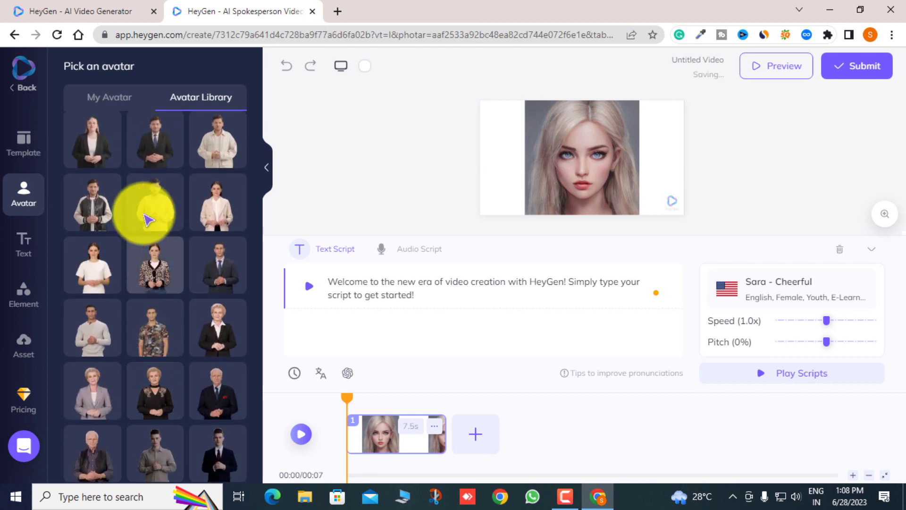
{"action": "left_click", "coordinate": [150, 213]}
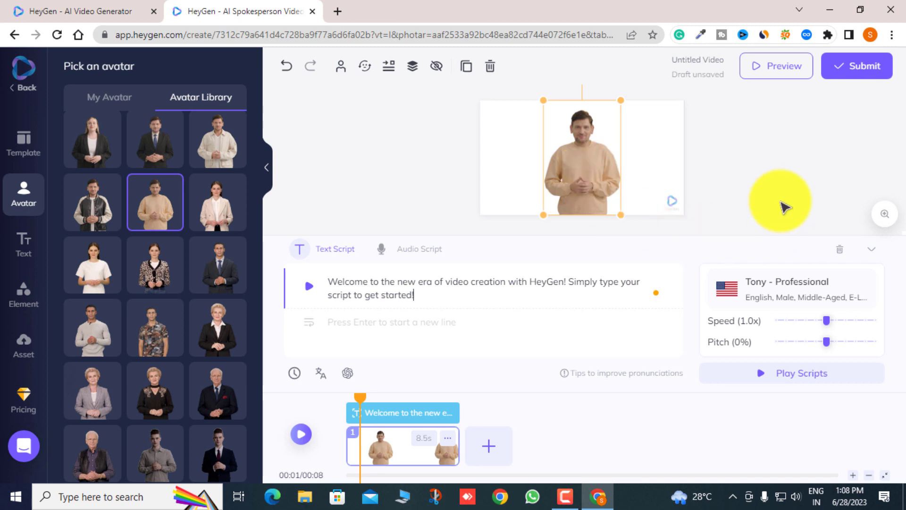
Step: Drag Vera in the white T-shirt onto the canvas as the presenter, with Sara - Cheerful voice
{"action": "scroll", "coordinate": [127, 359], "scroll_direction": "up", "scroll_amount": 3}
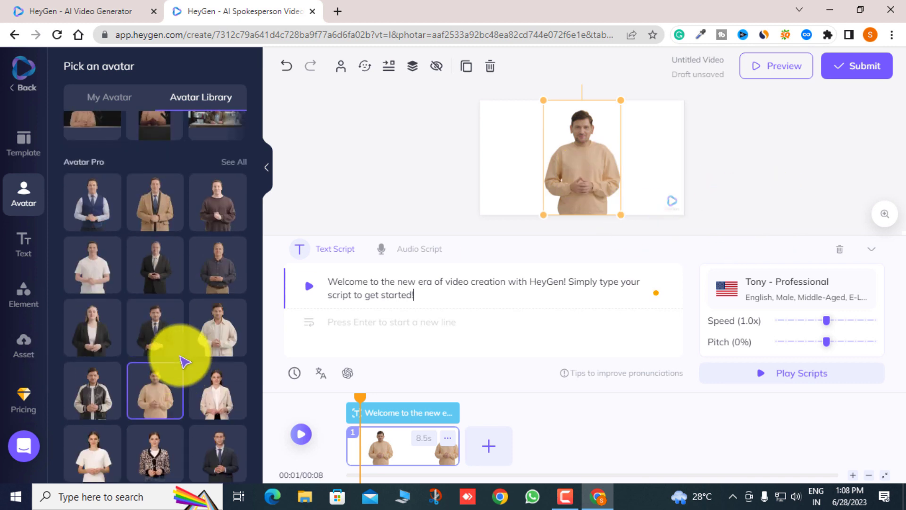
{"action": "scroll", "coordinate": [181, 359], "scroll_direction": "up", "scroll_amount": 3}
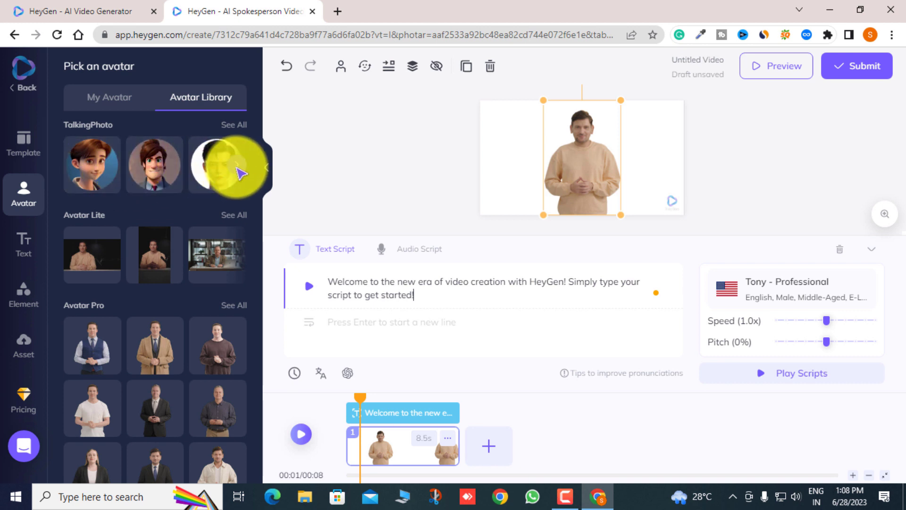
{"action": "scroll", "coordinate": [179, 416], "scroll_direction": "down", "scroll_amount": 4}
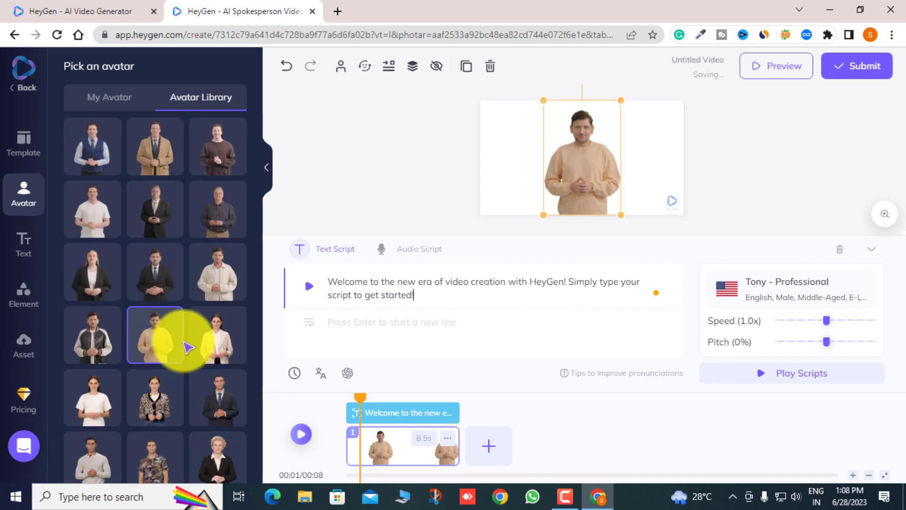
{"action": "scroll", "coordinate": [188, 348], "scroll_direction": "up", "scroll_amount": 1}
{"action": "scroll", "coordinate": [189, 354], "scroll_direction": "down", "scroll_amount": 4}
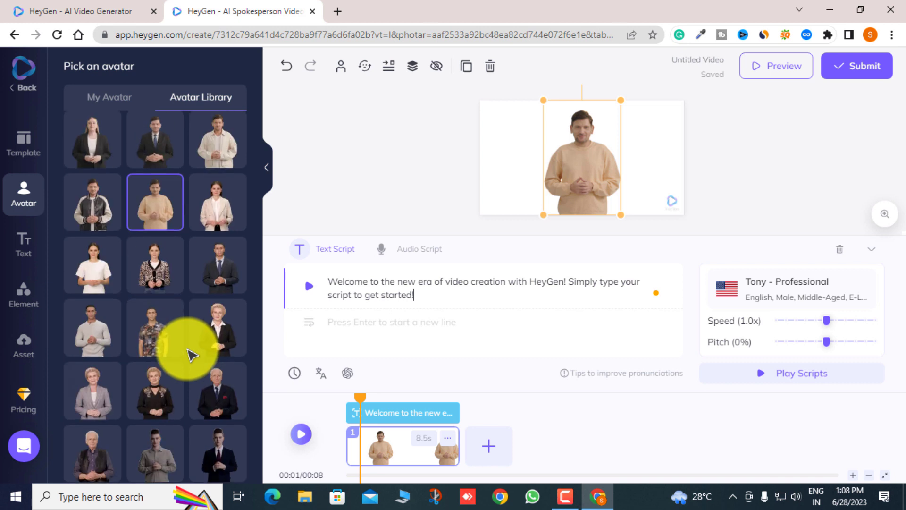
{"action": "left_click_drag", "start_coordinate": [162, 263], "coordinate": [608, 172]}
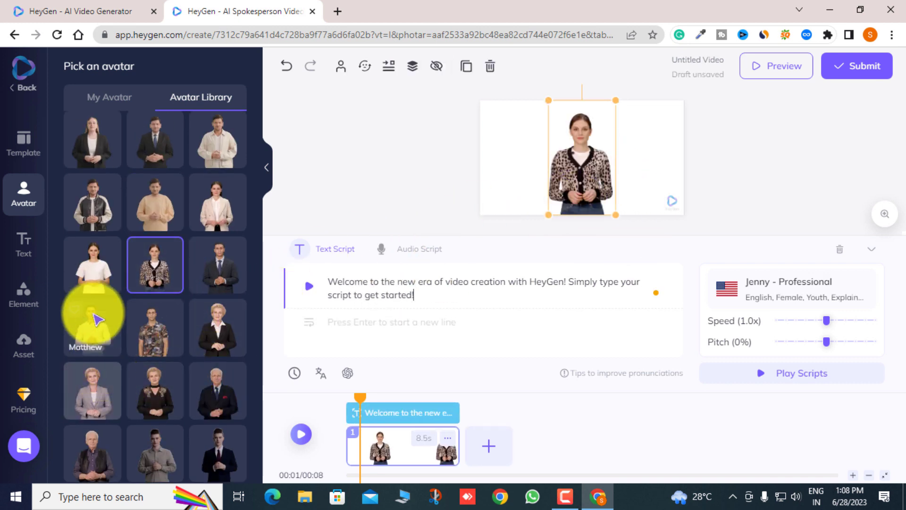
{"action": "left_click_drag", "start_coordinate": [97, 260], "coordinate": [620, 191]}
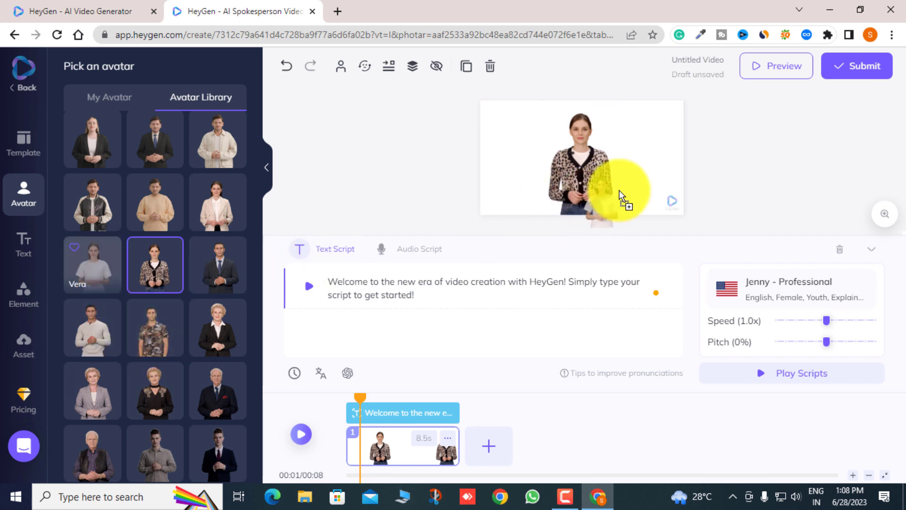
{"action": "left_click_drag", "start_coordinate": [587, 154], "coordinate": [587, 155]}
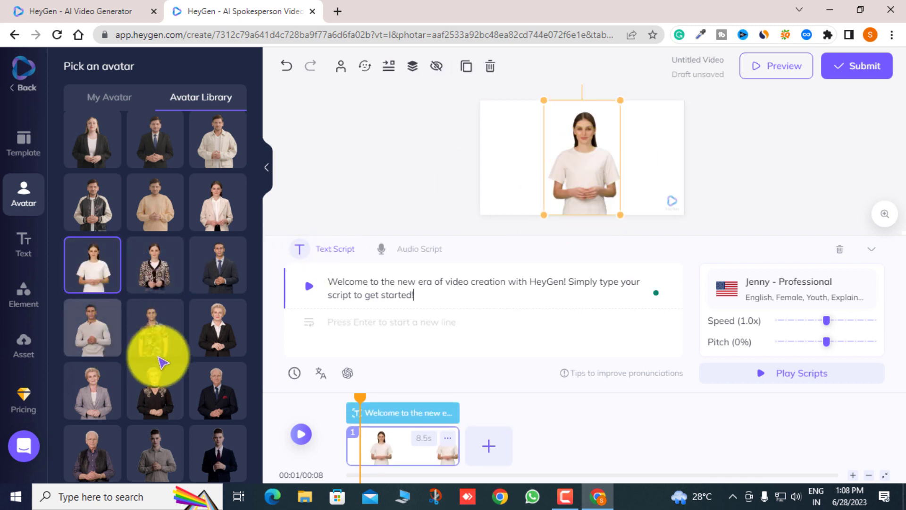
{"action": "left_click", "coordinate": [555, 367]}
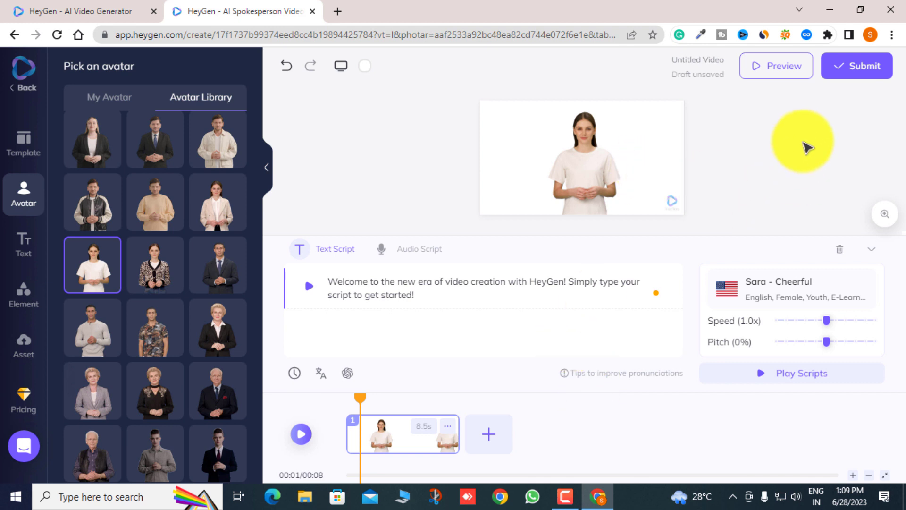
Step: Open a Chrome window for the Blog profile and reach ChatGPT through the OpenAI website
{"action": "left_click", "coordinate": [869, 34]}
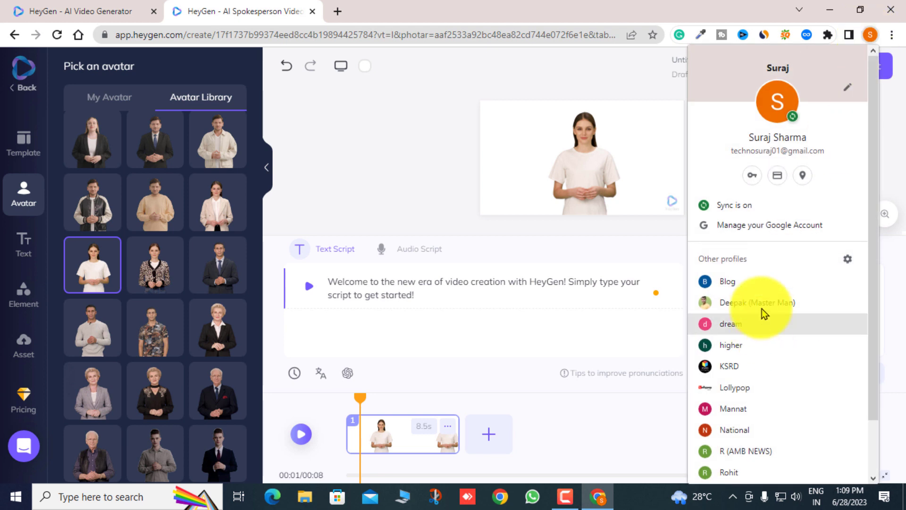
{"action": "left_click", "coordinate": [728, 282]}
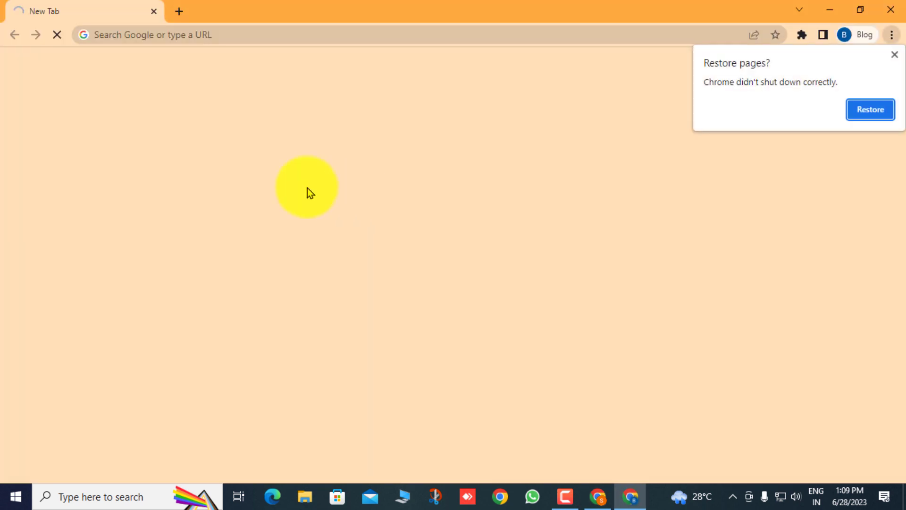
{"action": "left_click", "coordinate": [892, 58]}
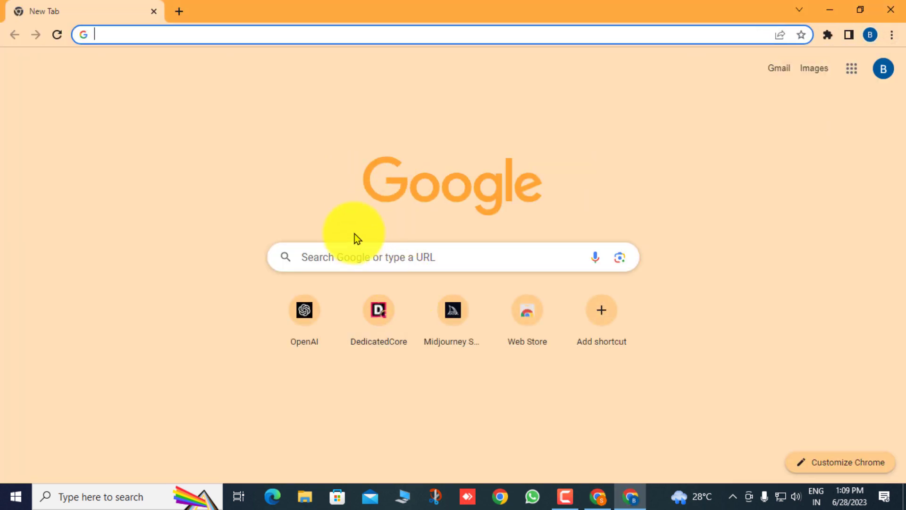
{"action": "left_click", "coordinate": [312, 339]}
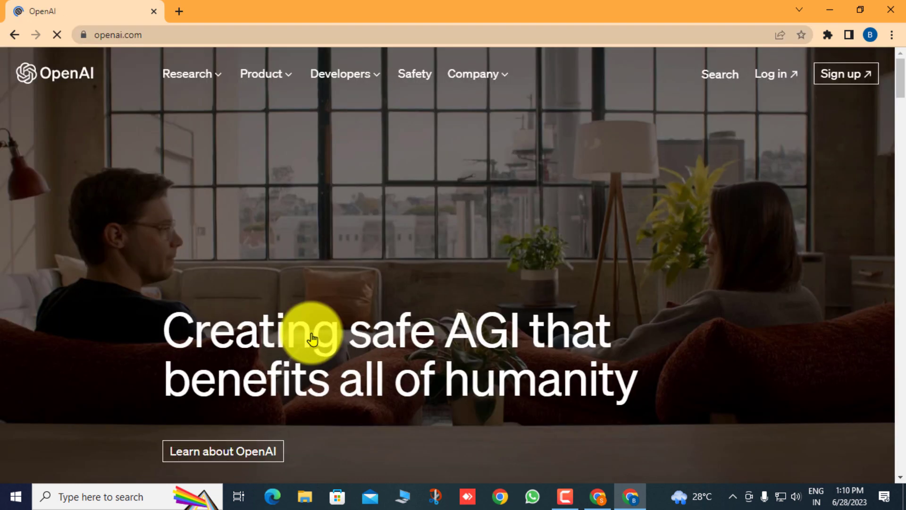
{"action": "left_click", "coordinate": [776, 80]}
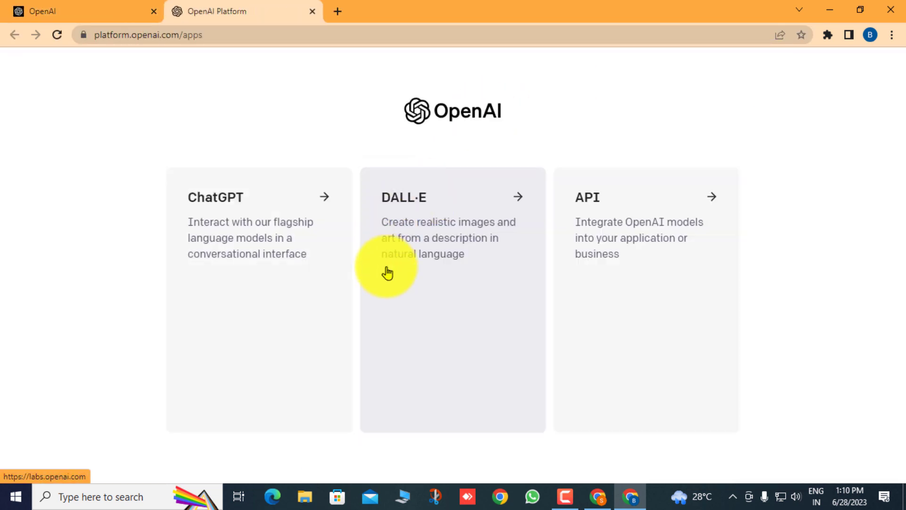
{"action": "left_click", "coordinate": [232, 252]}
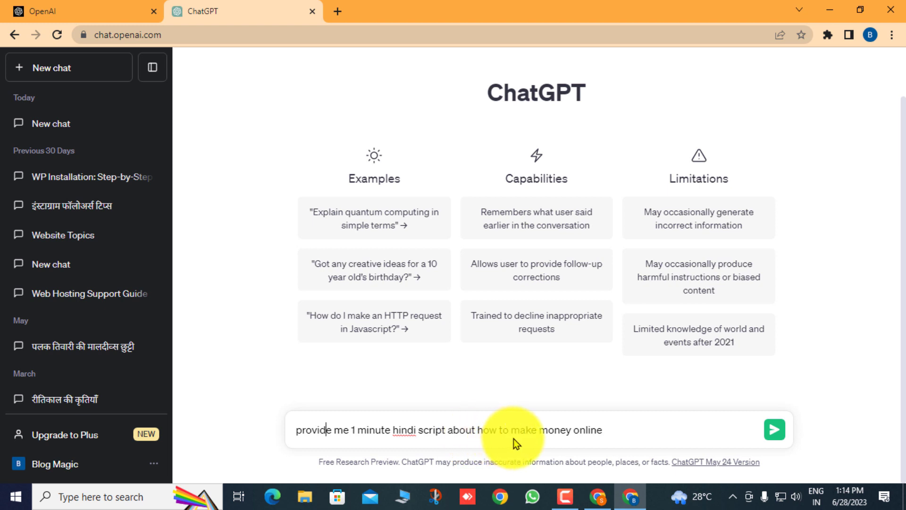
Step: Send the prompt for a 1-minute Hindi script on making money online and read the reply
{"action": "left_click_drag", "start_coordinate": [621, 428], "coordinate": [306, 429]}
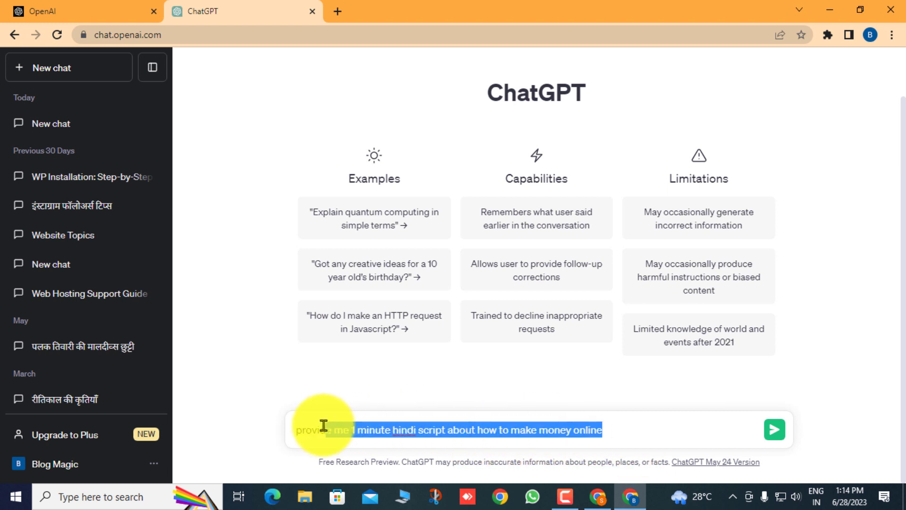
{"action": "left_click", "coordinate": [658, 430]}
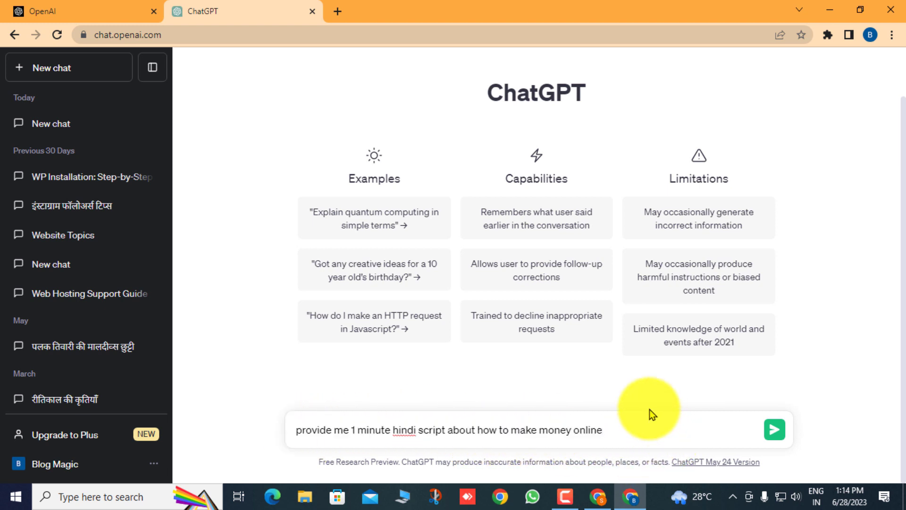
{"action": "left_click", "coordinate": [777, 429]}
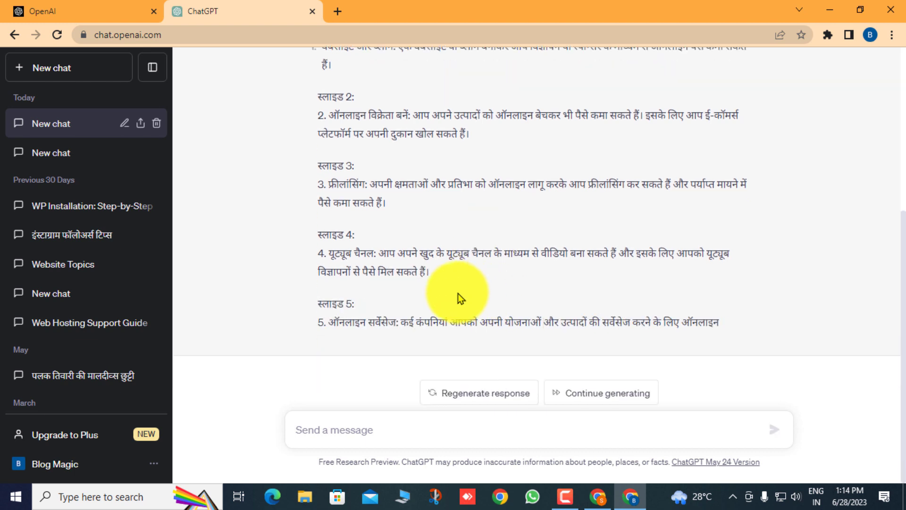
{"action": "scroll", "coordinate": [456, 312], "scroll_direction": "up", "scroll_amount": 3}
{"action": "scroll", "coordinate": [456, 313], "scroll_direction": "up", "scroll_amount": 3}
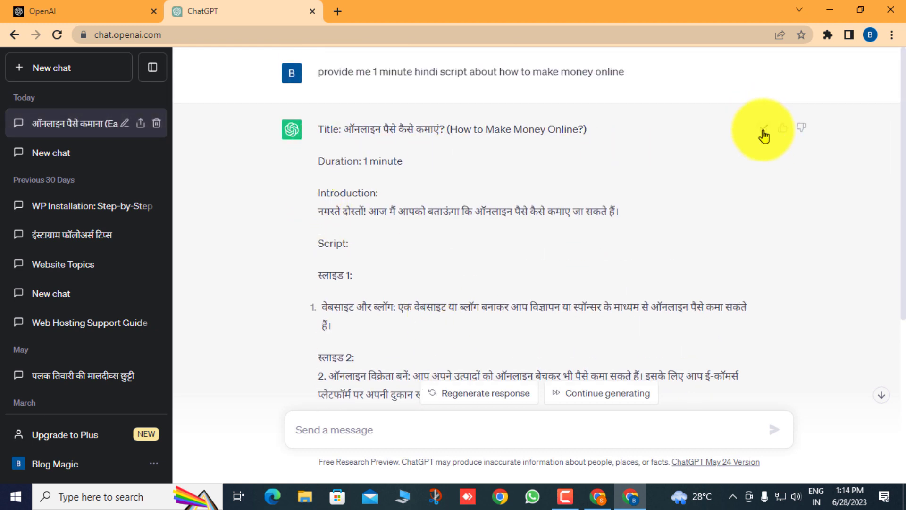
Step: Paste the ChatGPT Hindi script over the placeholder text in HeyGen's script box
{"action": "left_click", "coordinate": [599, 496]}
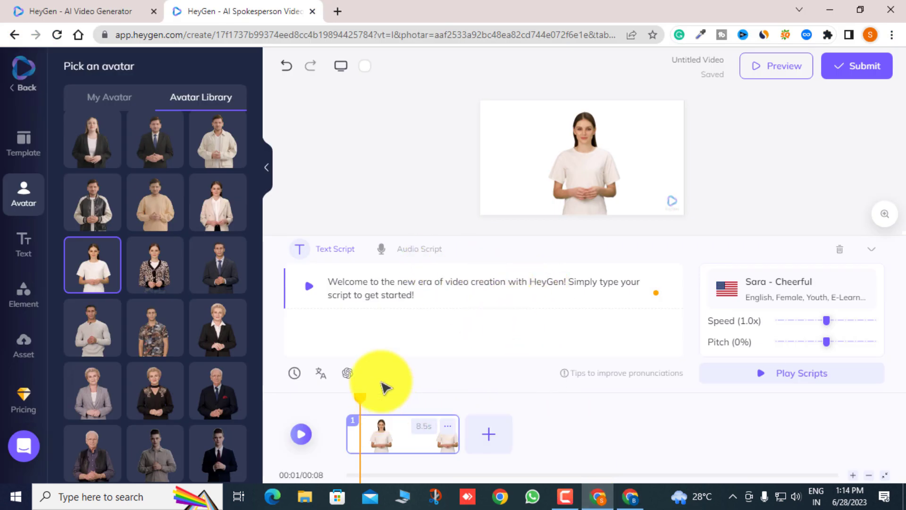
{"action": "triple_click", "coordinate": [373, 293]}
{"action": "right_click", "coordinate": [373, 293]}
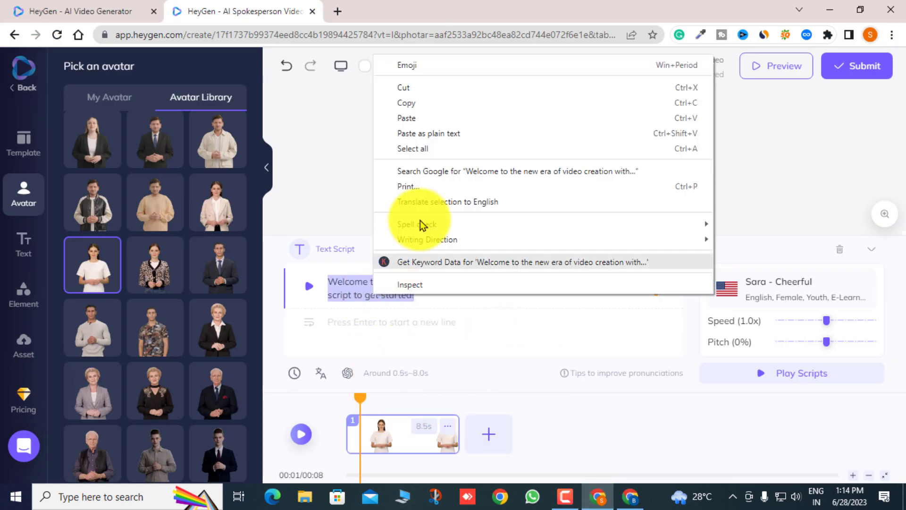
{"action": "left_click", "coordinate": [422, 123]}
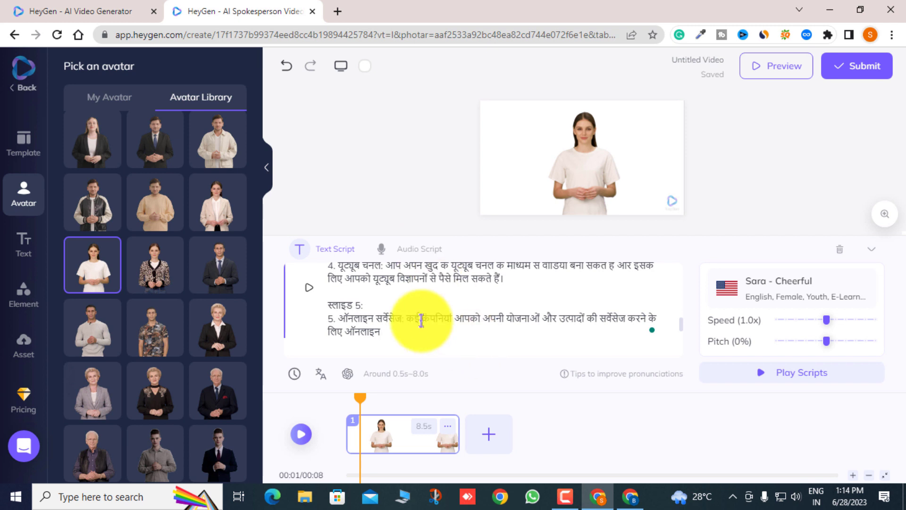
Step: Select the Title and Duration lines at the top of the pasted script
{"action": "scroll", "coordinate": [420, 318], "scroll_direction": "up", "scroll_amount": 5}
{"action": "scroll", "coordinate": [420, 317], "scroll_direction": "up", "scroll_amount": 5}
{"action": "scroll", "coordinate": [420, 317], "scroll_direction": "up", "scroll_amount": 5}
{"action": "scroll", "coordinate": [421, 320], "scroll_direction": "up", "scroll_amount": 3}
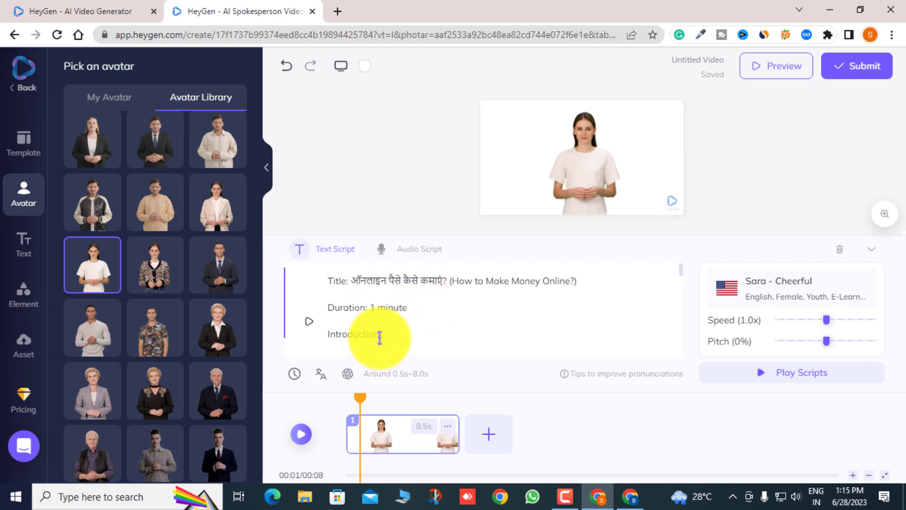
{"action": "scroll", "coordinate": [402, 319], "scroll_direction": "down", "scroll_amount": 2}
{"action": "scroll", "coordinate": [391, 296], "scroll_direction": "up", "scroll_amount": 1}
{"action": "scroll", "coordinate": [391, 338], "scroll_direction": "up", "scroll_amount": 1}
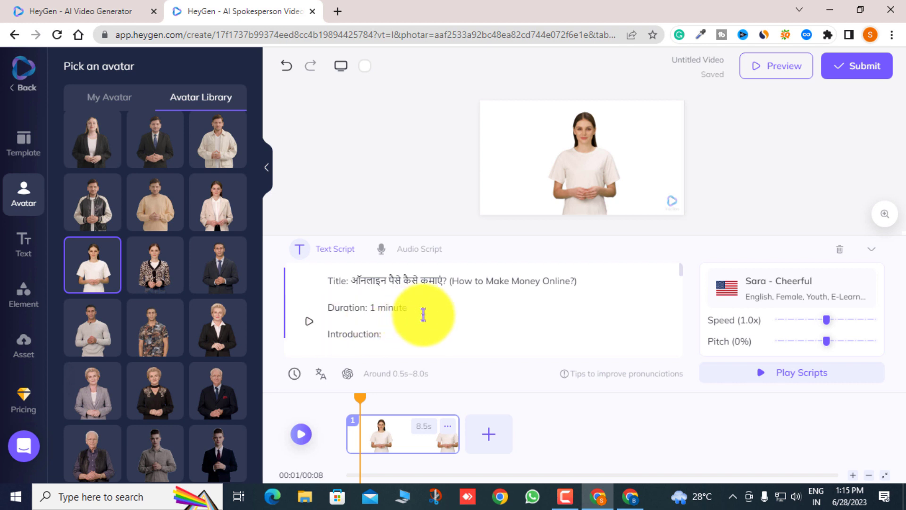
{"action": "left_click_drag", "start_coordinate": [421, 310], "coordinate": [329, 280]}
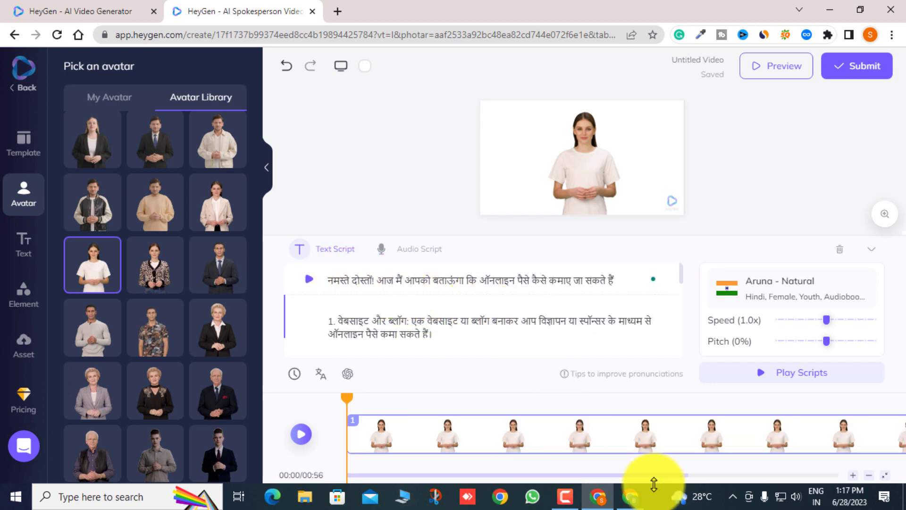
{"action": "left_click", "coordinate": [629, 494]}
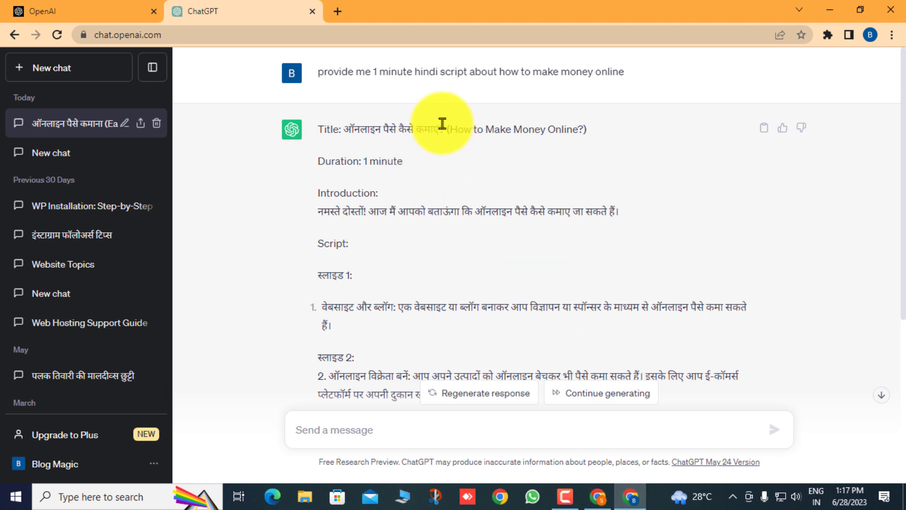
{"action": "left_click_drag", "start_coordinate": [390, 128], "coordinate": [516, 129]}
{"action": "left_click", "coordinate": [586, 226]}
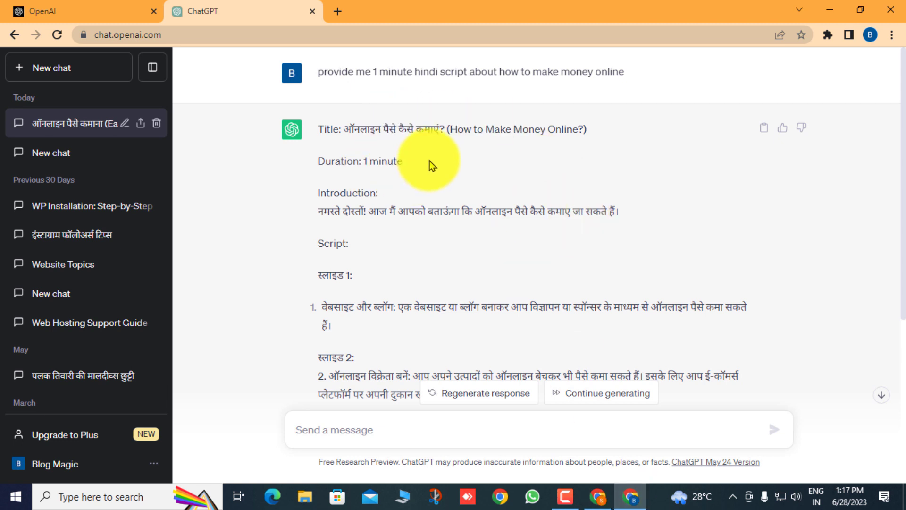
{"action": "left_click_drag", "start_coordinate": [406, 163], "coordinate": [334, 162]}
{"action": "left_click", "coordinate": [389, 181]}
{"action": "left_click_drag", "start_coordinate": [401, 195], "coordinate": [311, 196]}
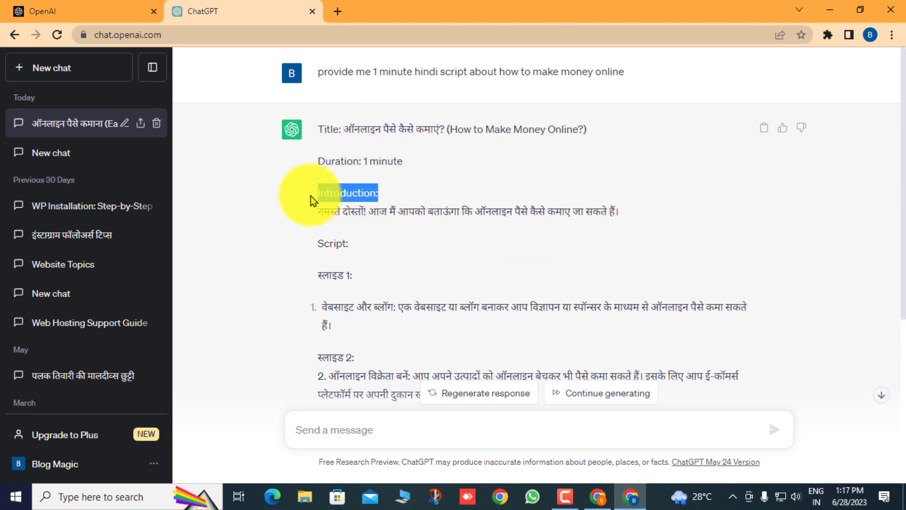
{"action": "left_click", "coordinate": [378, 245]}
{"action": "left_click_drag", "start_coordinate": [306, 235], "coordinate": [369, 280]}
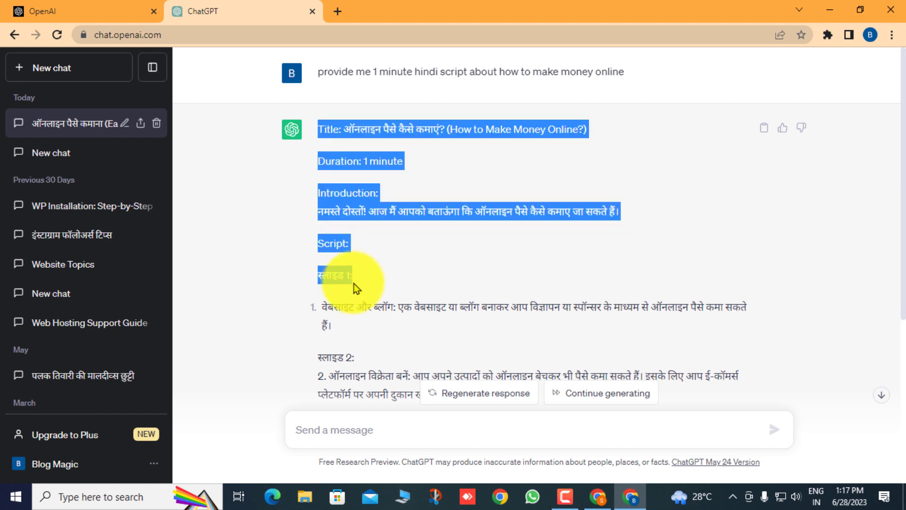
{"action": "left_click_drag", "start_coordinate": [325, 241], "coordinate": [361, 261]}
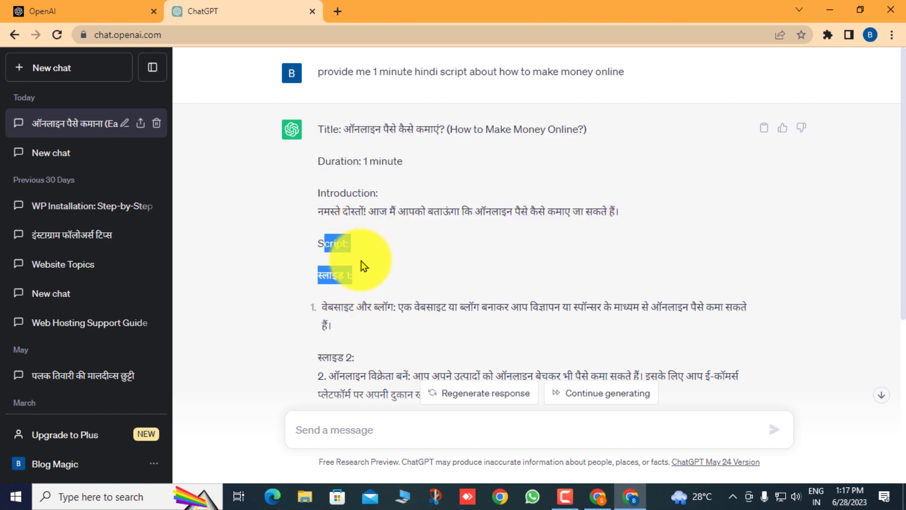
{"action": "left_click", "coordinate": [392, 271]}
{"action": "scroll", "coordinate": [396, 283], "scroll_direction": "down", "scroll_amount": 4}
{"action": "left_click_drag", "start_coordinate": [367, 224], "coordinate": [316, 226]}
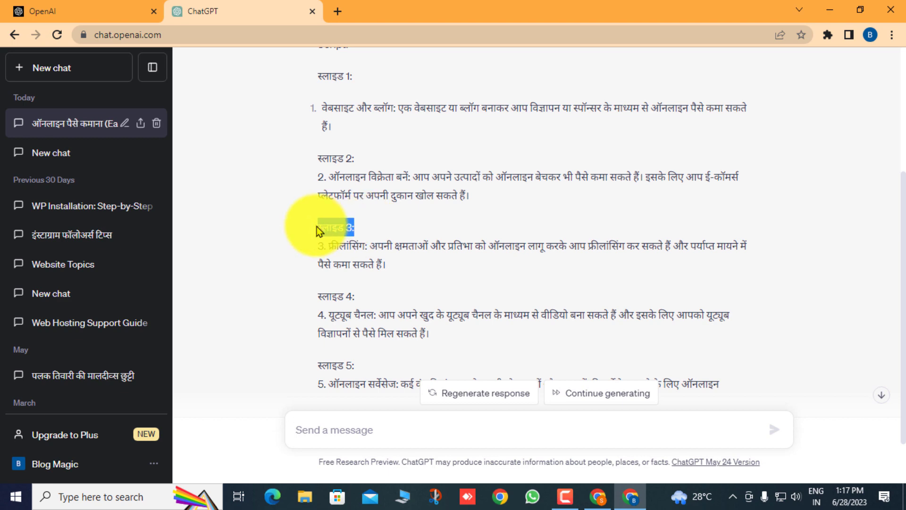
{"action": "left_click", "coordinate": [392, 231]}
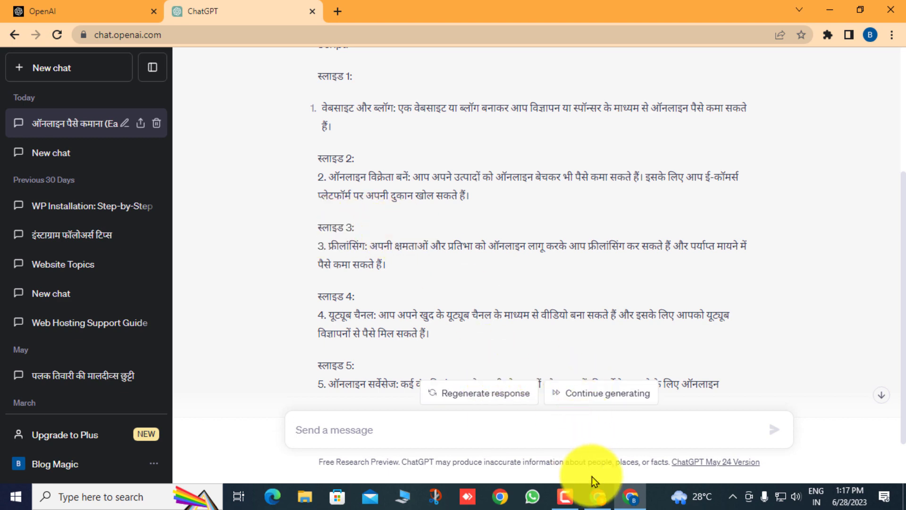
{"action": "left_click", "coordinate": [599, 495]}
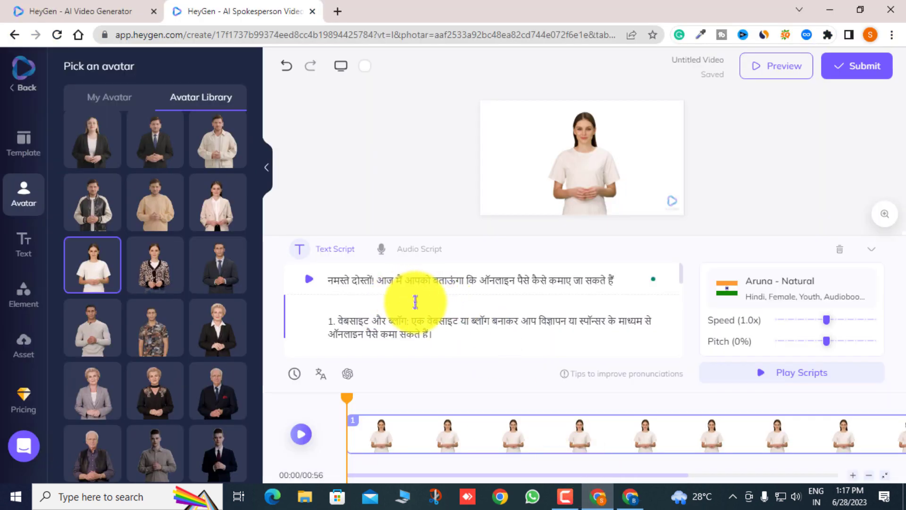
{"action": "scroll", "coordinate": [416, 302], "scroll_direction": "down", "scroll_amount": 1}
{"action": "scroll", "coordinate": [422, 301], "scroll_direction": "down", "scroll_amount": 3}
{"action": "scroll", "coordinate": [423, 300], "scroll_direction": "up", "scroll_amount": 2}
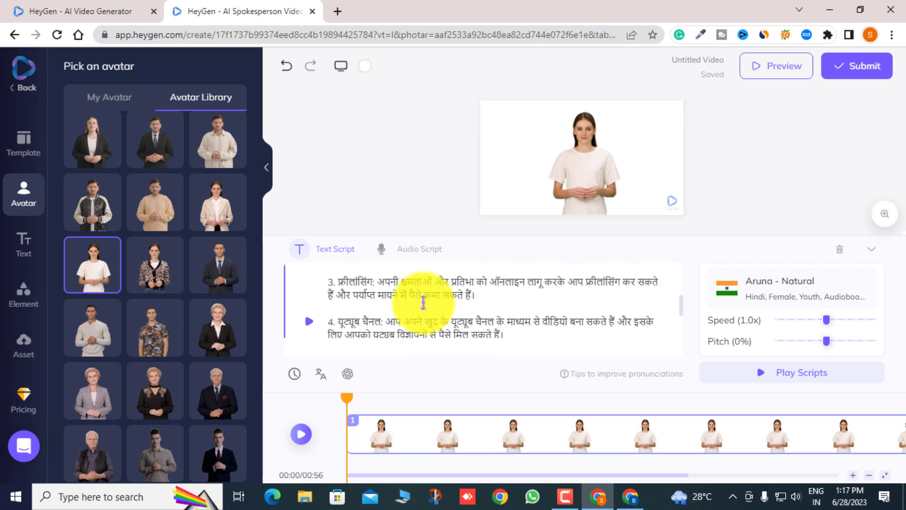
{"action": "scroll", "coordinate": [423, 302], "scroll_direction": "up", "scroll_amount": 1}
{"action": "scroll", "coordinate": [449, 303], "scroll_direction": "up", "scroll_amount": 2}
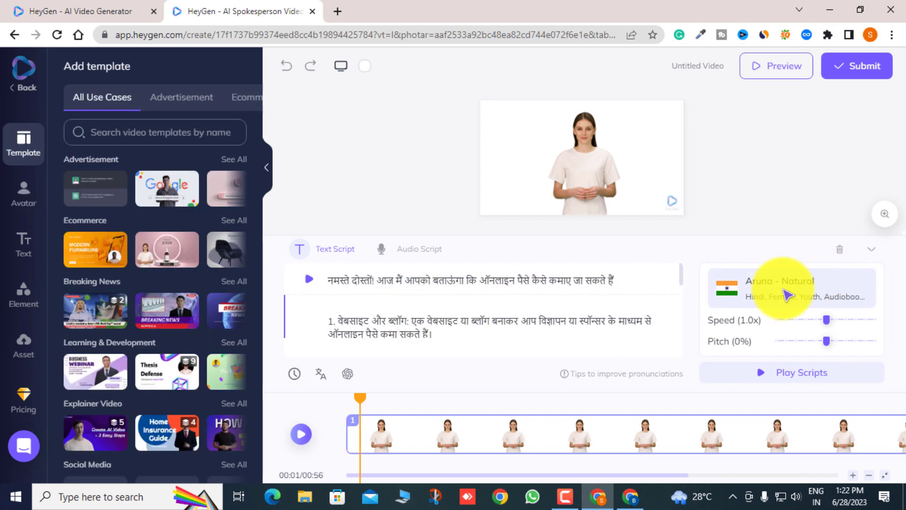
Step: Replace the Aruna - Natural narration with the Hindi female voice Swara - Friendly
{"action": "left_click", "coordinate": [789, 290]}
{"action": "mouse_move", "coordinate": [446, 307]}
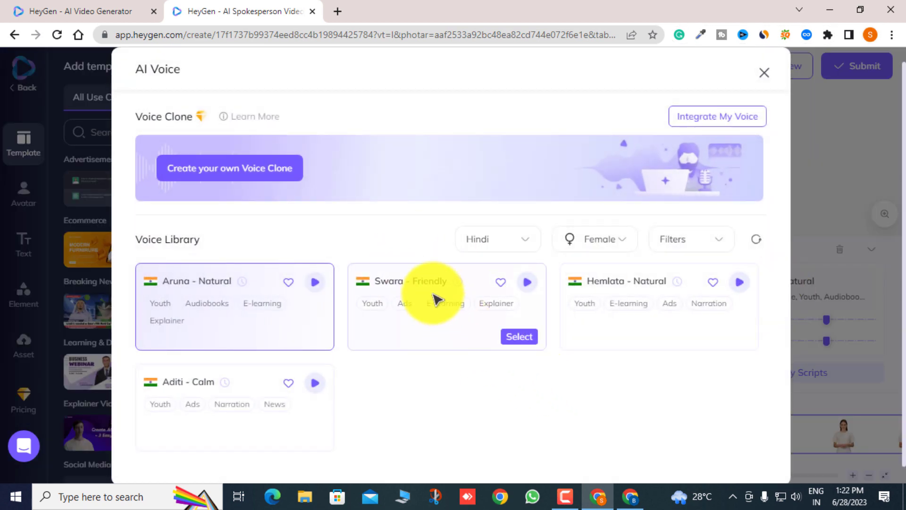
{"action": "left_click", "coordinate": [518, 343]}
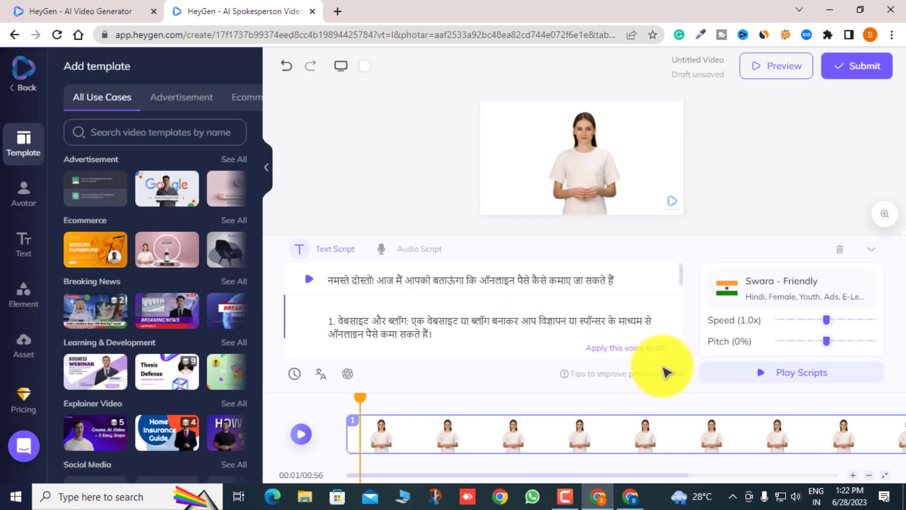
{"action": "left_click", "coordinate": [785, 288]}
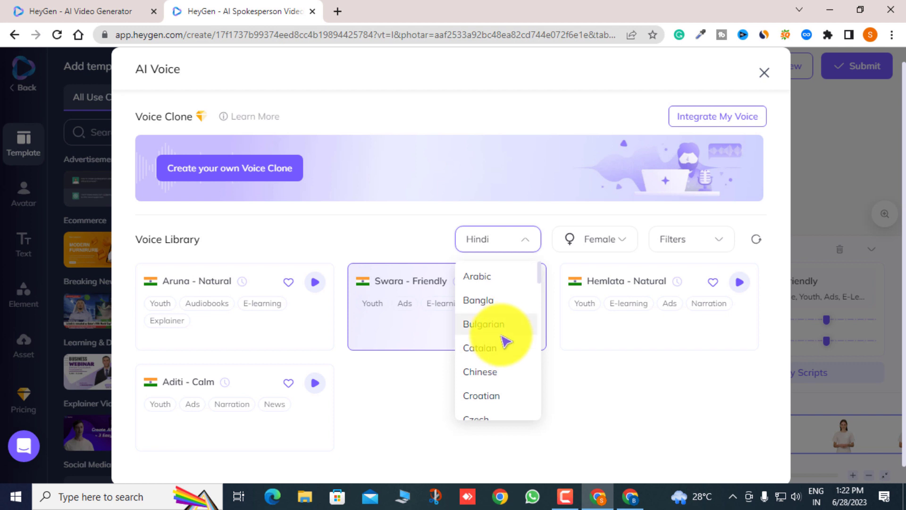
{"action": "scroll", "coordinate": [502, 363], "scroll_direction": "down", "scroll_amount": 5}
{"action": "scroll", "coordinate": [514, 373], "scroll_direction": "down", "scroll_amount": 5}
{"action": "left_click", "coordinate": [613, 406]}
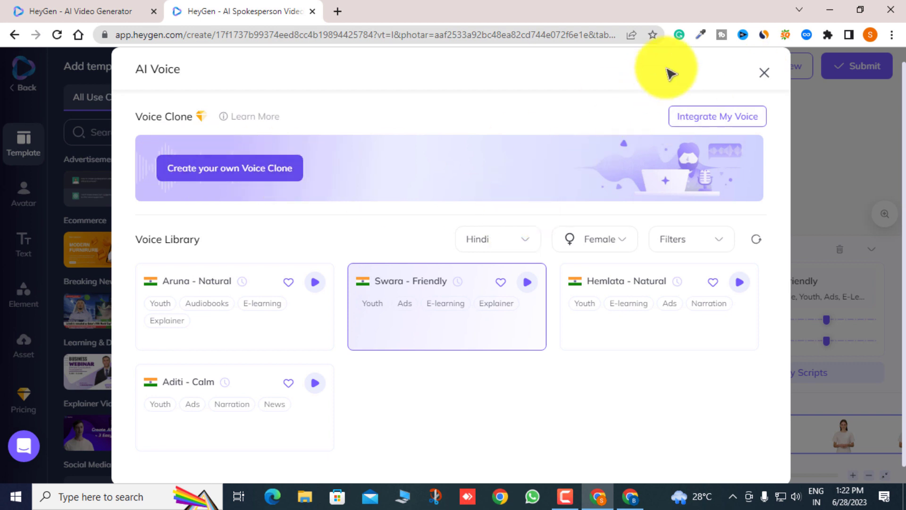
{"action": "left_click", "coordinate": [765, 73]}
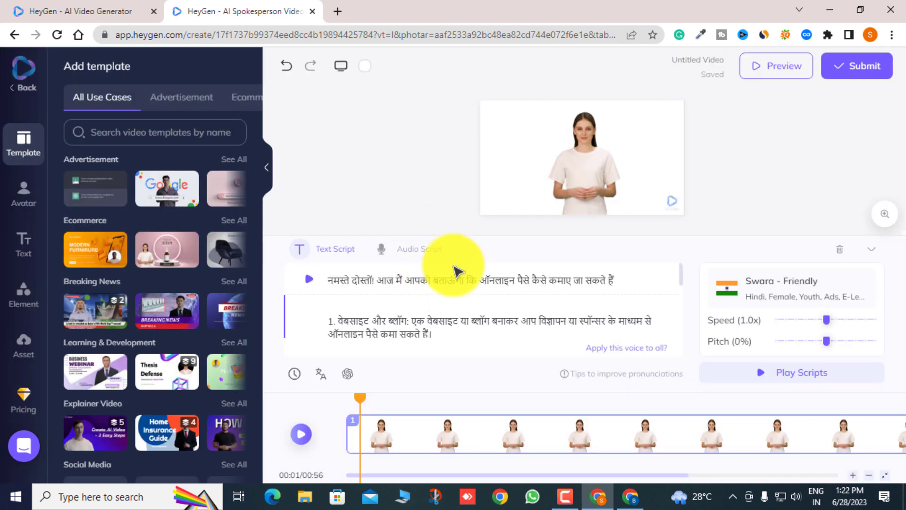
Step: Open the Add elements library and look through the frame options
{"action": "left_click", "coordinate": [29, 347]}
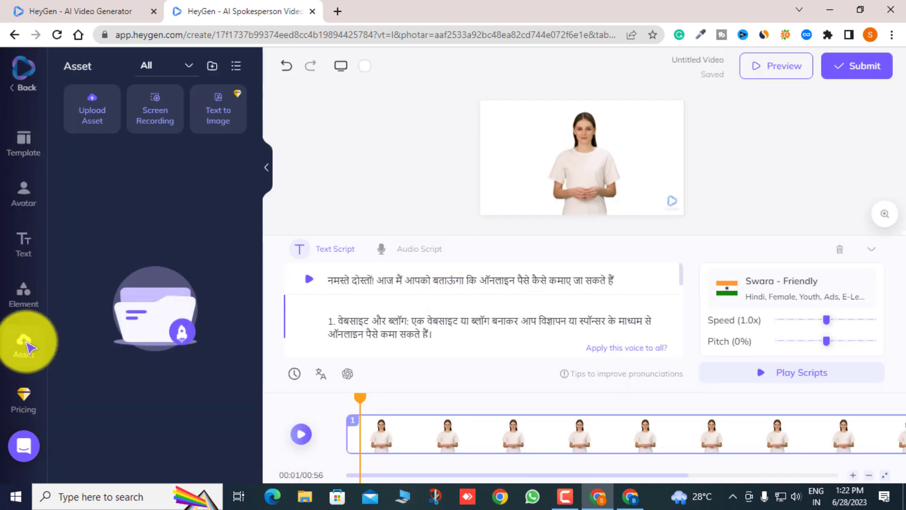
{"action": "left_click", "coordinate": [24, 311]}
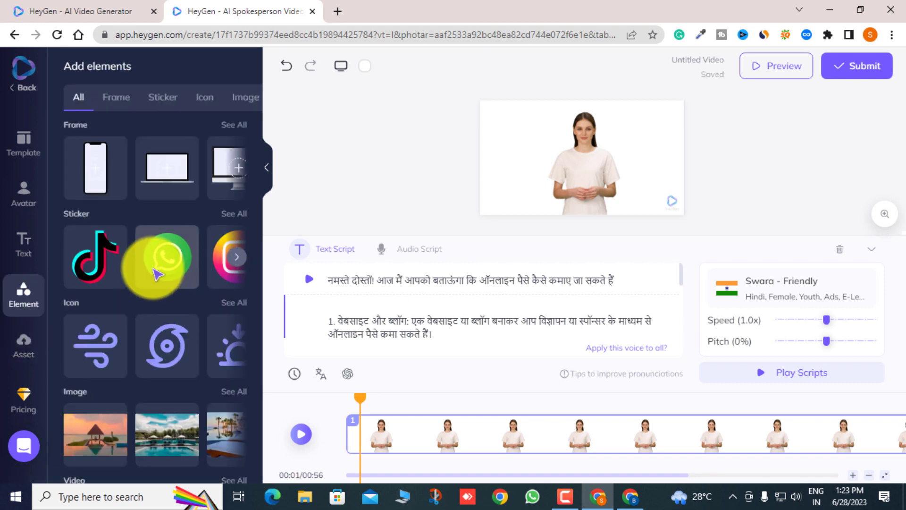
{"action": "left_click", "coordinate": [236, 169]}
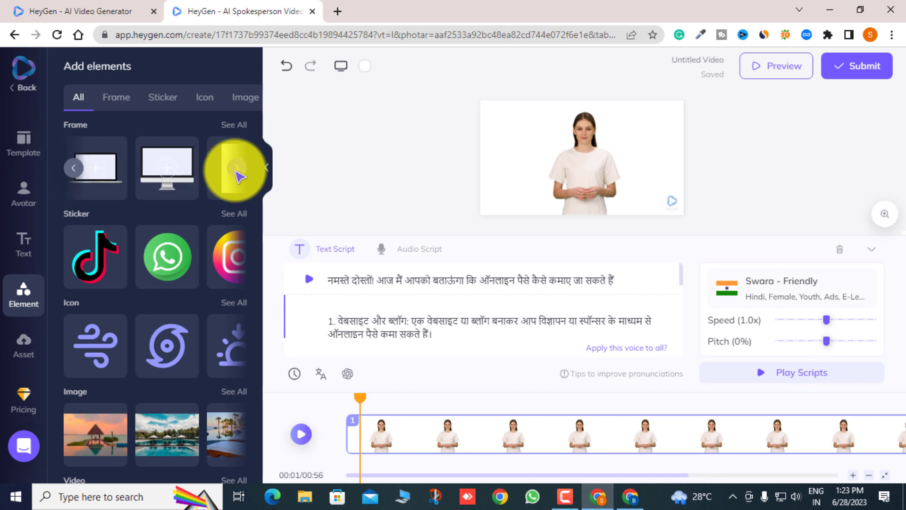
{"action": "scroll", "coordinate": [182, 364], "scroll_direction": "down", "scroll_amount": 2}
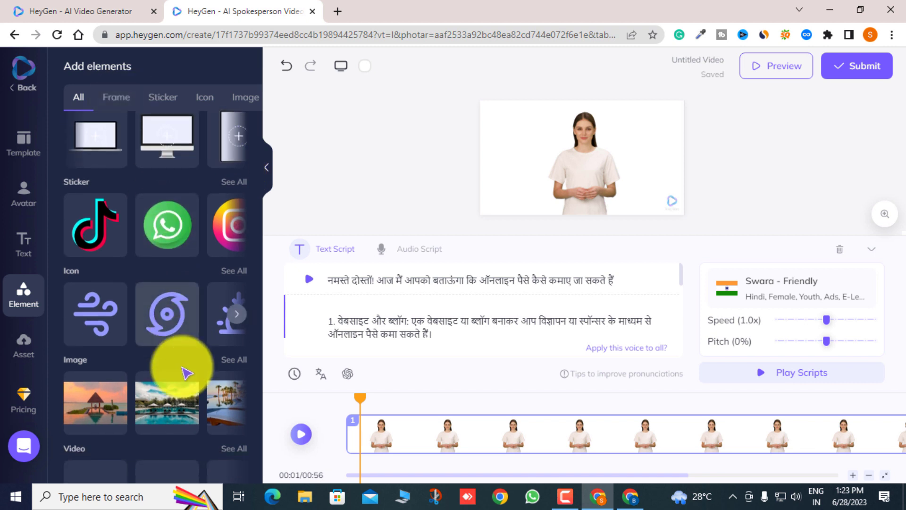
{"action": "scroll", "coordinate": [167, 356], "scroll_direction": "down", "scroll_amount": 2}
{"action": "mouse_move", "coordinate": [123, 236]}
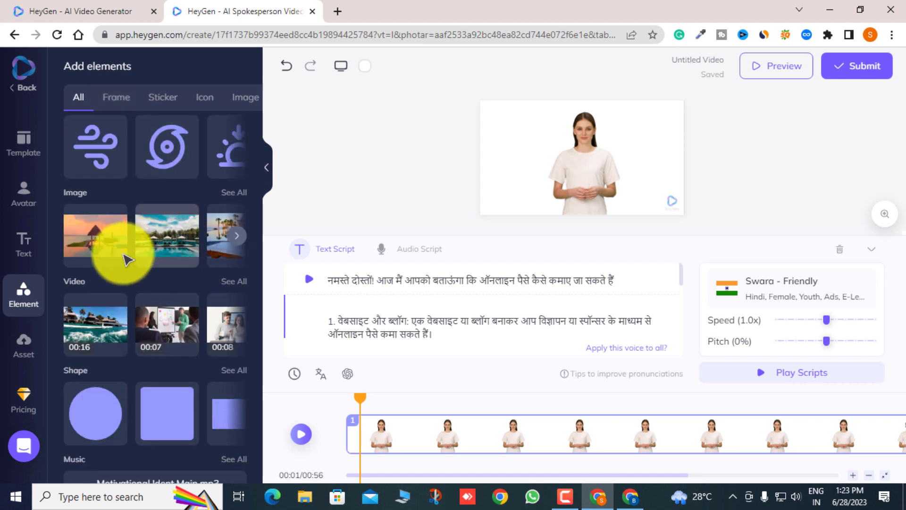
Step: Page through the stock Image row until the row-houses photo is visible
{"action": "left_click", "coordinate": [236, 235]}
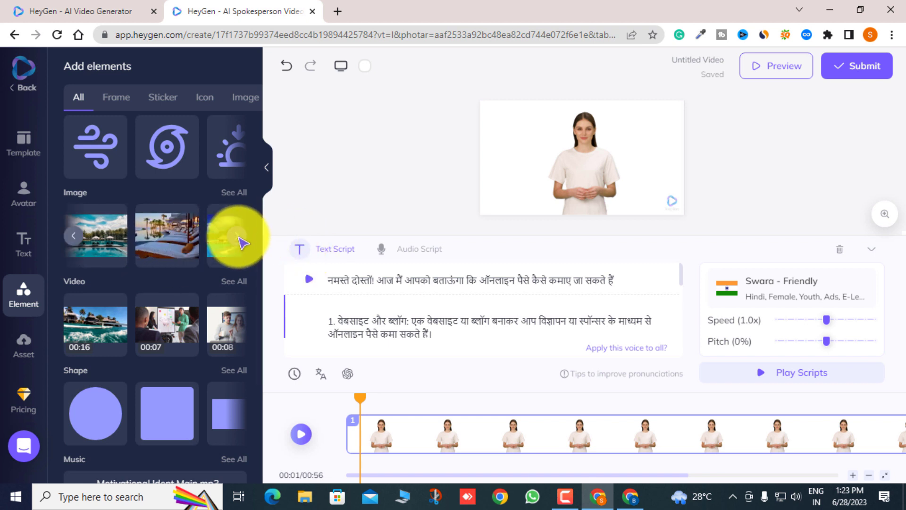
{"action": "left_click", "coordinate": [238, 235]}
{"action": "left_click", "coordinate": [238, 236]}
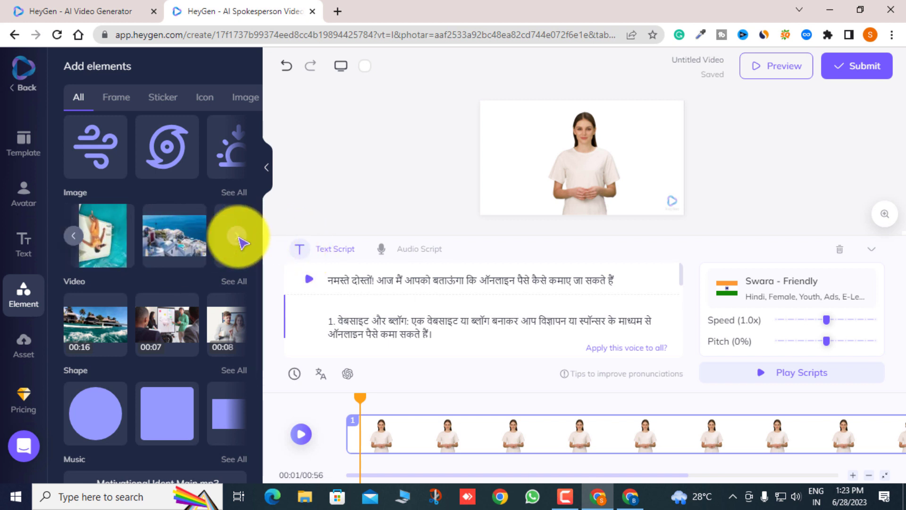
{"action": "left_click", "coordinate": [237, 236]}
{"action": "left_click", "coordinate": [238, 236]}
{"action": "left_click", "coordinate": [237, 235]}
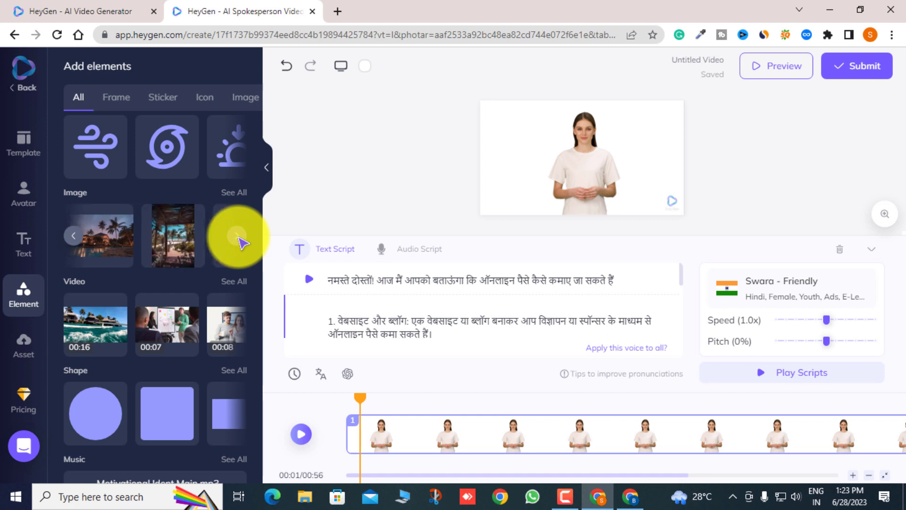
{"action": "left_click", "coordinate": [237, 236]}
{"action": "left_click", "coordinate": [237, 236]}
{"action": "left_click", "coordinate": [237, 235]}
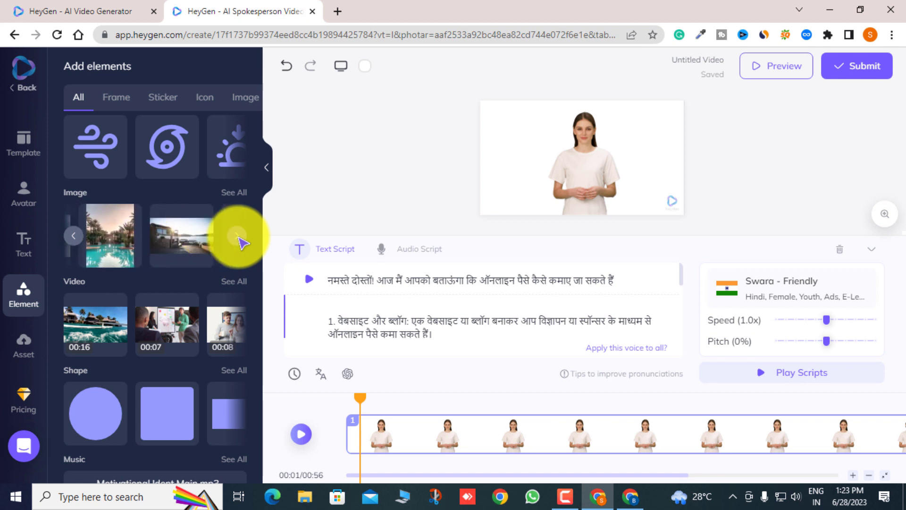
{"action": "left_click", "coordinate": [237, 235]}
{"action": "left_click", "coordinate": [237, 236]}
{"action": "left_click", "coordinate": [237, 236]}
{"action": "left_click", "coordinate": [237, 235]}
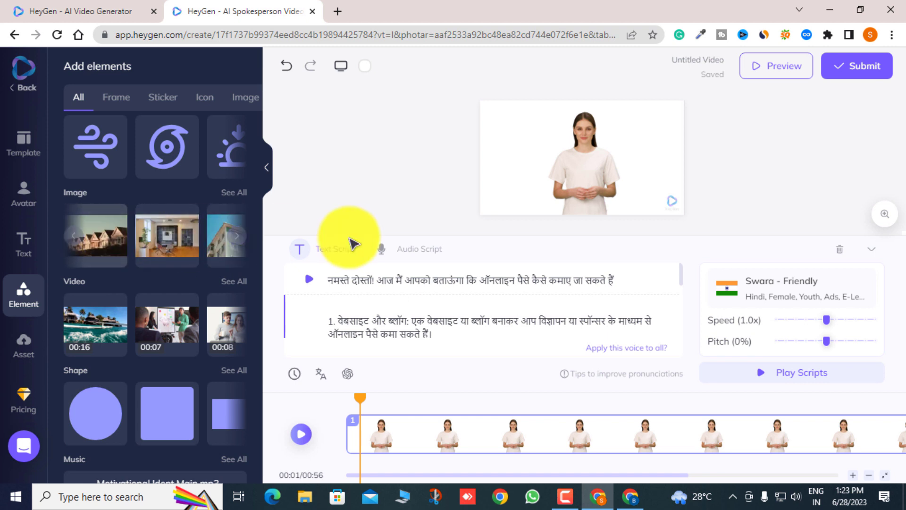
Step: Set the row-houses photo as background, then replace it with the living-room interior photo
{"action": "mouse_move", "coordinate": [102, 234]}
{"action": "left_mouse_down"}
{"action": "mouse_move", "coordinate": [503, 169]}
{"action": "mouse_move", "coordinate": [580, 112]}
{"action": "left_mouse_up"}
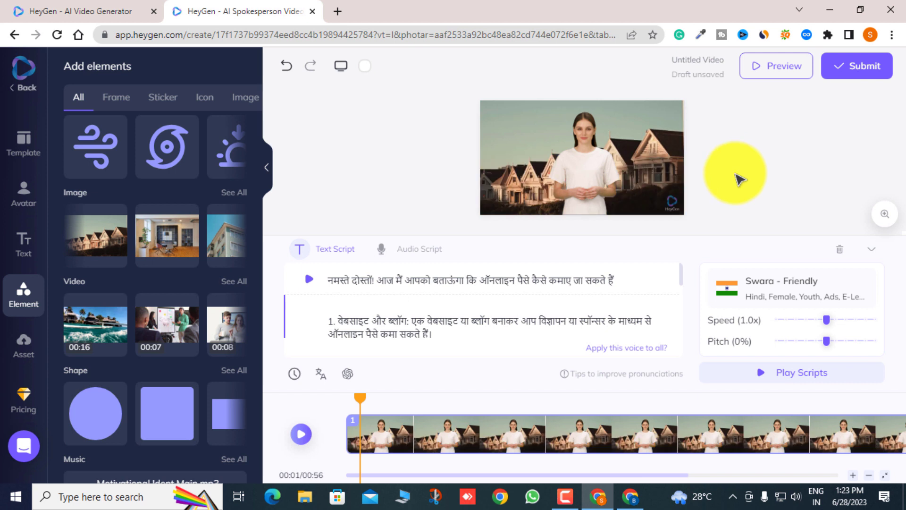
{"action": "left_click", "coordinate": [240, 236]}
{"action": "left_click", "coordinate": [233, 238]}
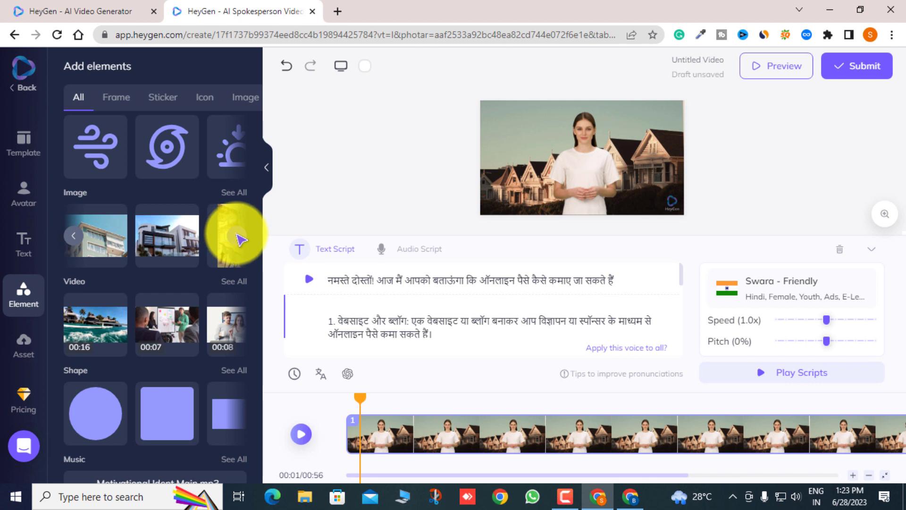
{"action": "left_click", "coordinate": [240, 238]}
{"action": "left_click", "coordinate": [240, 239]}
{"action": "left_click", "coordinate": [240, 238]}
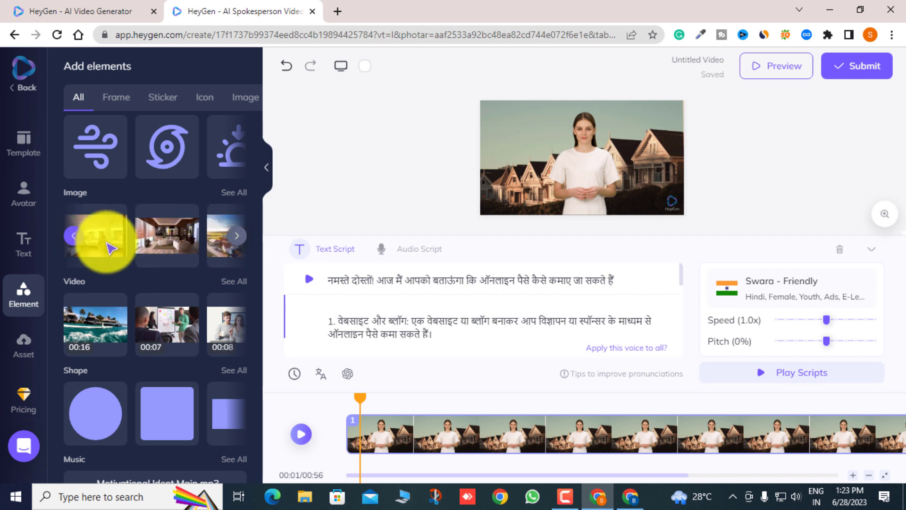
{"action": "left_click_drag", "start_coordinate": [178, 247], "coordinate": [482, 195]}
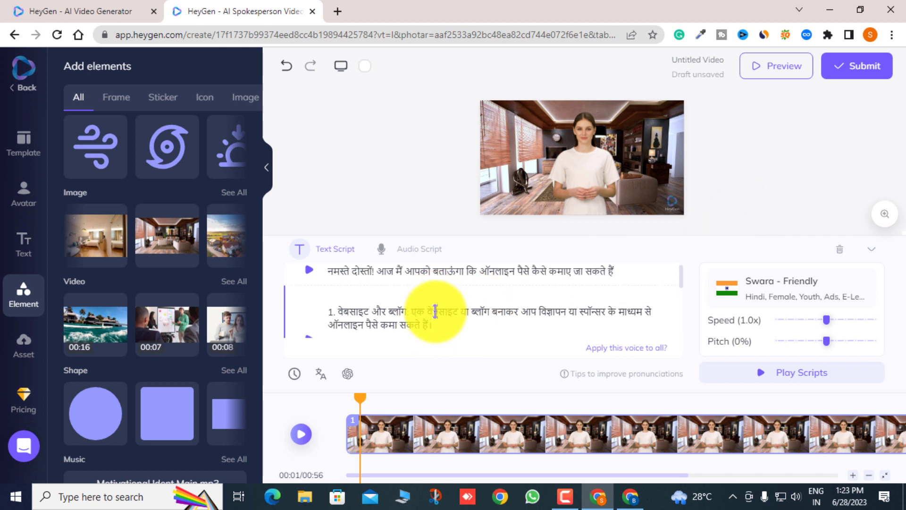
{"action": "scroll", "coordinate": [430, 317], "scroll_direction": "down", "scroll_amount": 5}
{"action": "scroll", "coordinate": [427, 316], "scroll_direction": "up", "scroll_amount": 5}
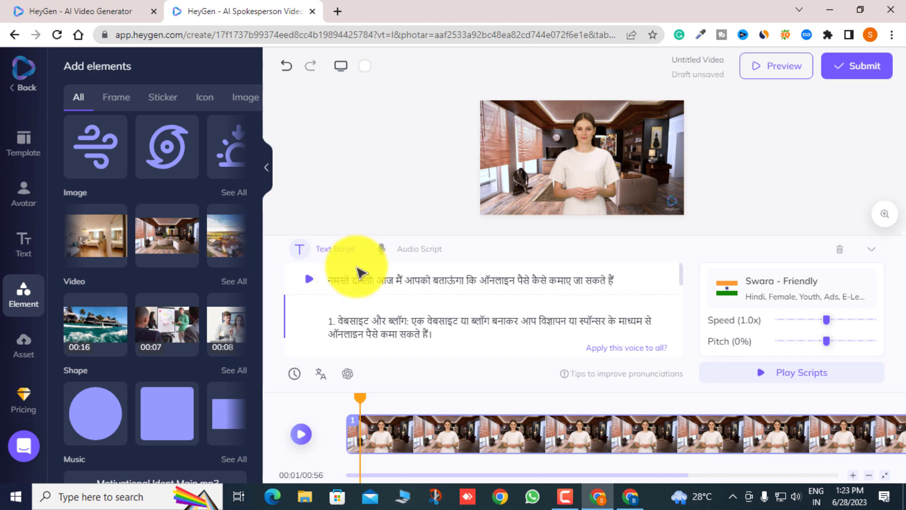
Step: Bring up the Text options and scroll through them
{"action": "left_click", "coordinate": [37, 246]}
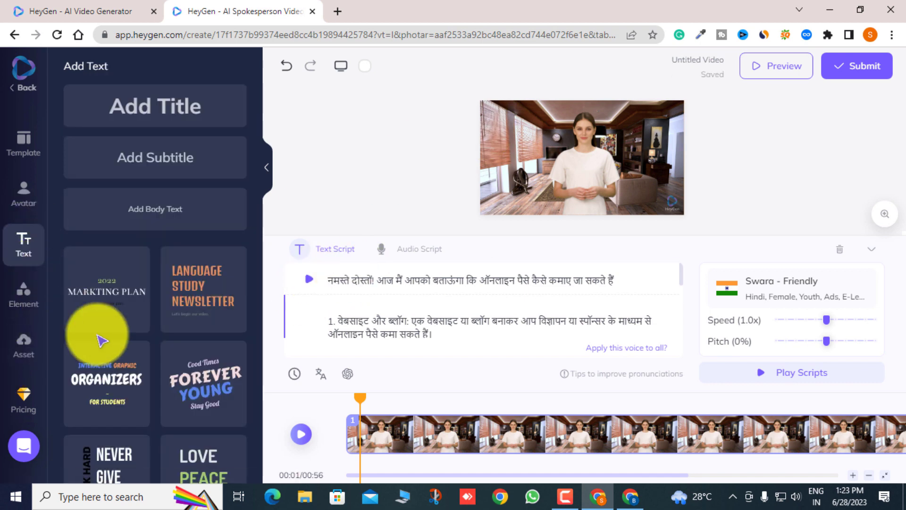
{"action": "scroll", "coordinate": [151, 344], "scroll_direction": "down", "scroll_amount": 2}
{"action": "scroll", "coordinate": [169, 390], "scroll_direction": "down", "scroll_amount": 5}
{"action": "scroll", "coordinate": [169, 390], "scroll_direction": "up", "scroll_amount": 4}
{"action": "scroll", "coordinate": [158, 384], "scroll_direction": "up", "scroll_amount": 2}
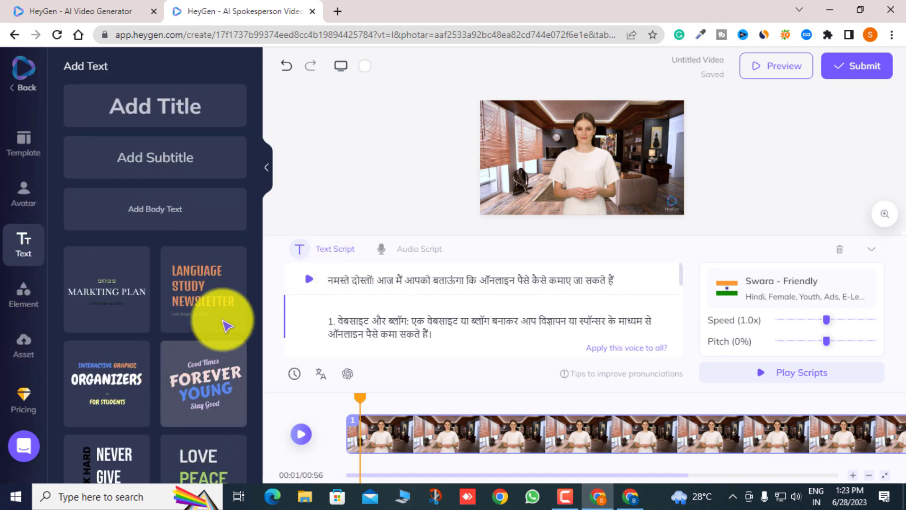
Step: Play a preview of the avatar in the living-room scene, then return to editing
{"action": "left_click", "coordinate": [778, 72]}
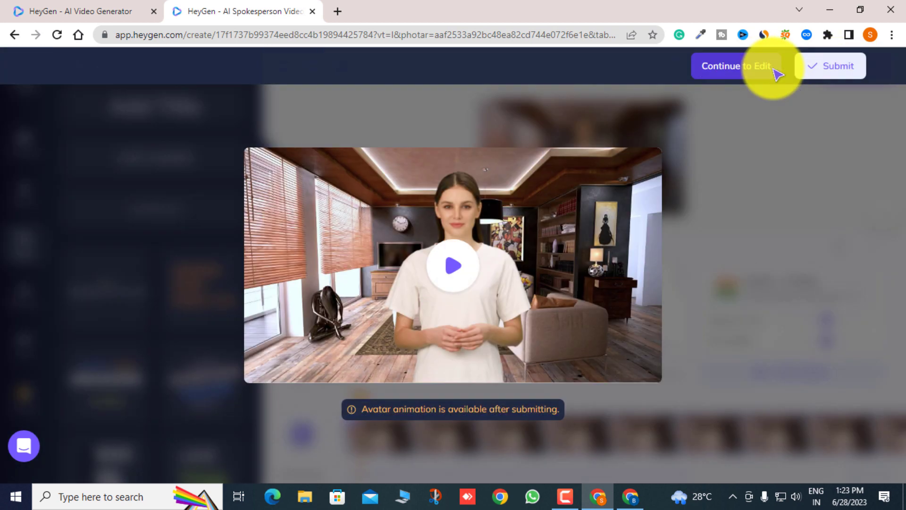
{"action": "left_click", "coordinate": [460, 268]}
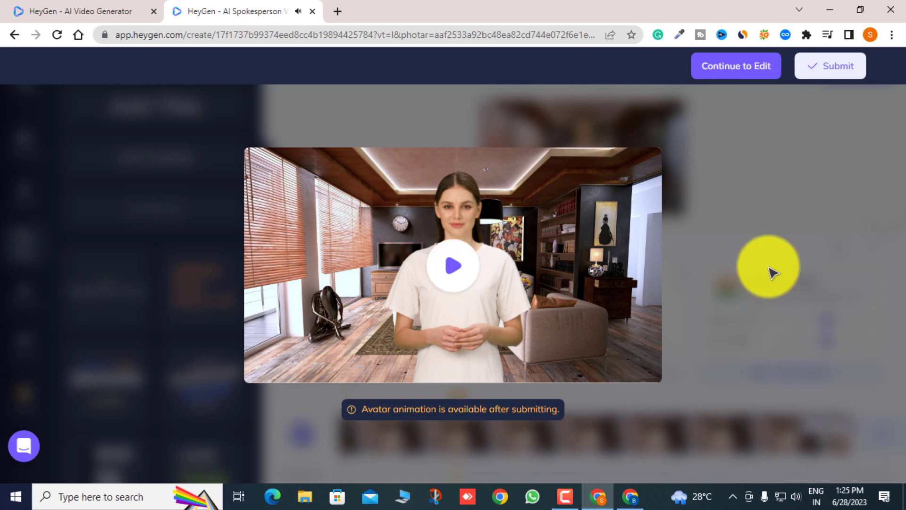
{"action": "left_click", "coordinate": [771, 265]}
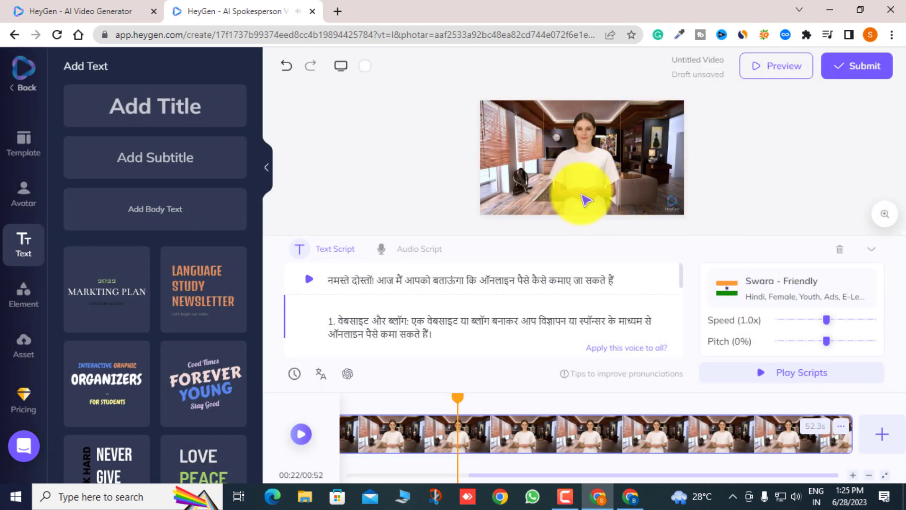
Step: Submit the 52-second video and confirm spending credits to render it
{"action": "left_click", "coordinate": [867, 67]}
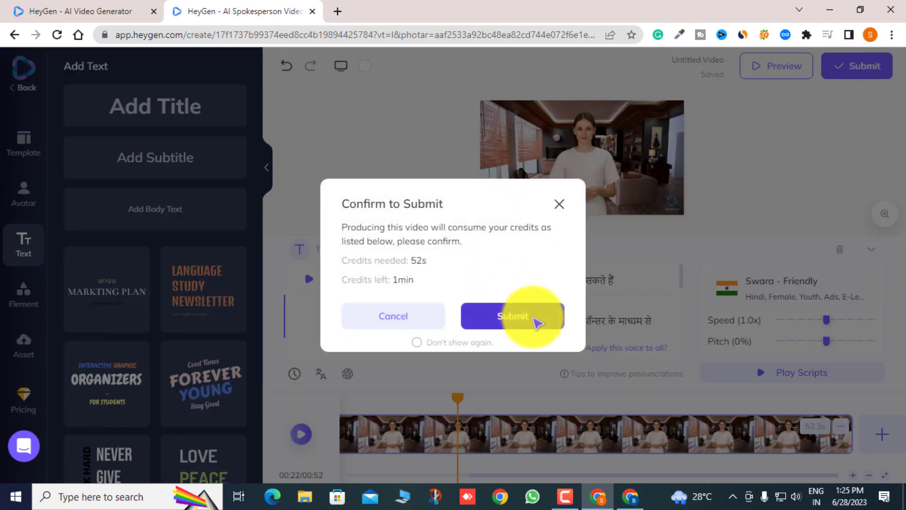
{"action": "left_click", "coordinate": [528, 319]}
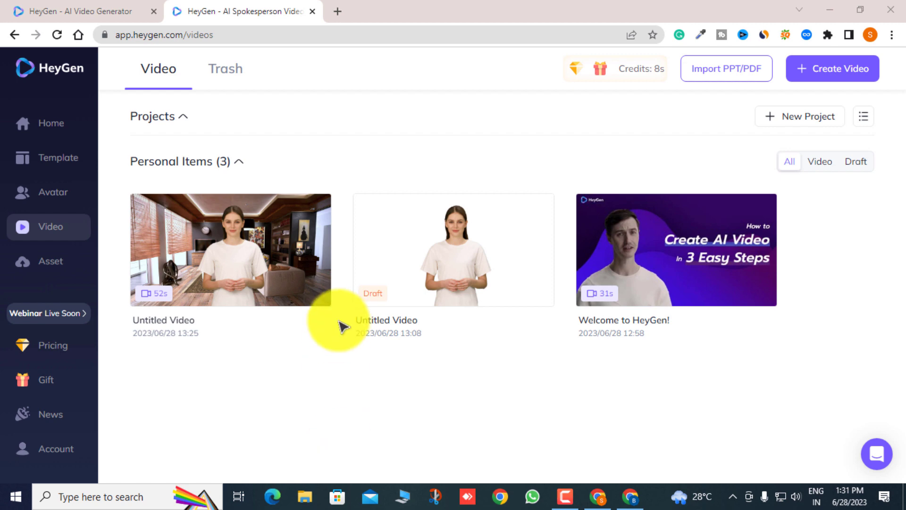
{"action": "mouse_move", "coordinate": [230, 245]}
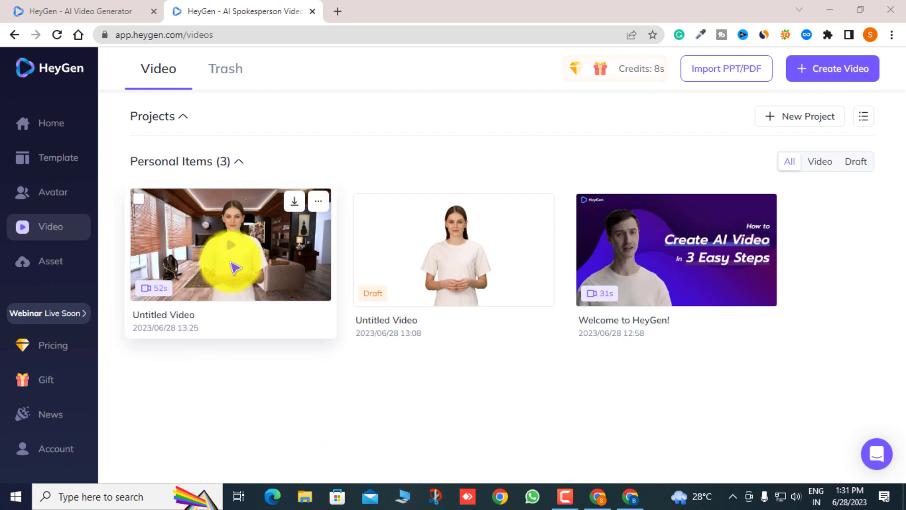
{"action": "left_click", "coordinate": [235, 268]}
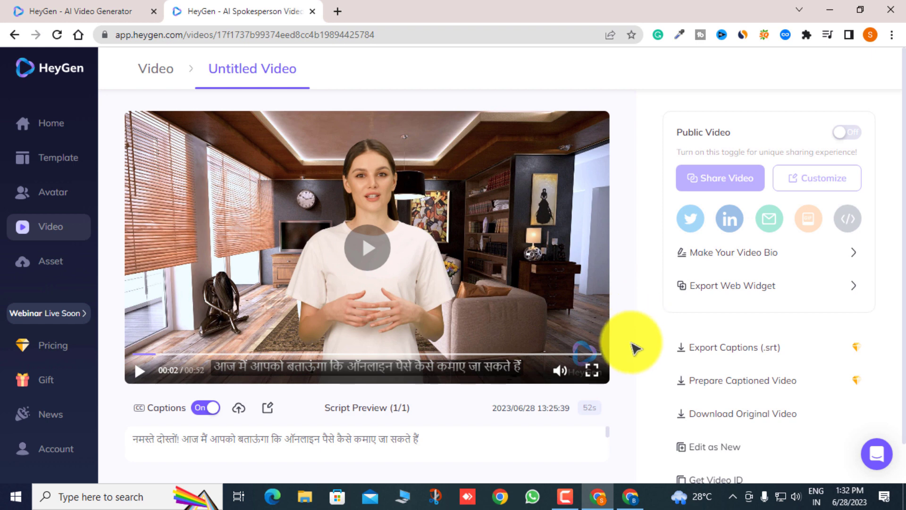
{"action": "scroll", "coordinate": [633, 349], "scroll_direction": "down", "scroll_amount": 1}
{"action": "scroll", "coordinate": [613, 340], "scroll_direction": "up", "scroll_amount": 1}
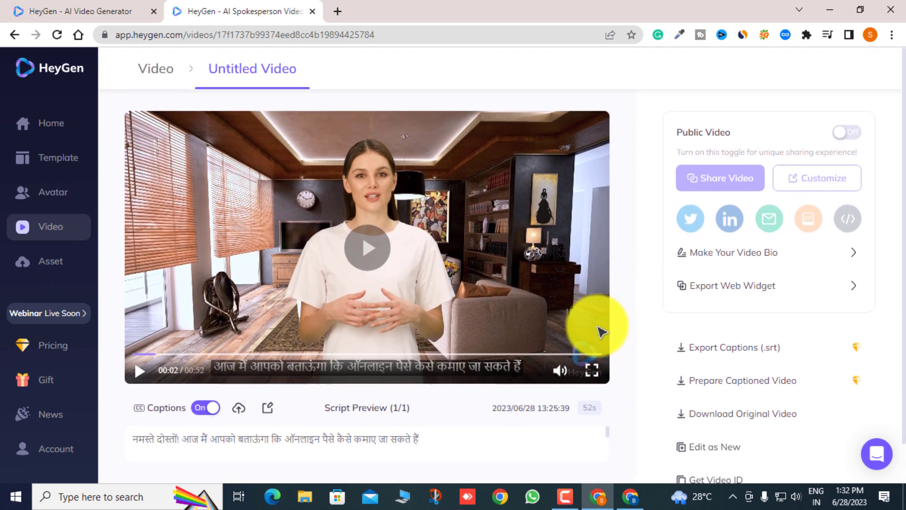
{"action": "left_click", "coordinate": [154, 70]}
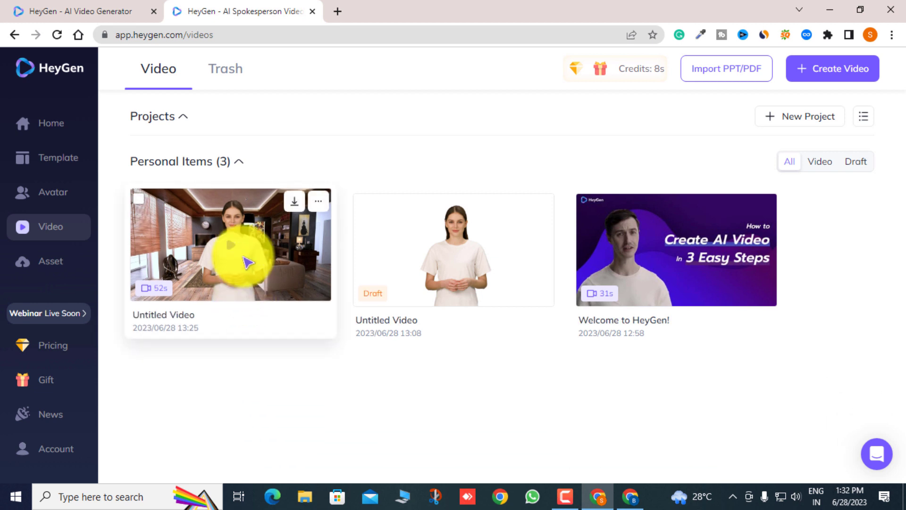
{"action": "mouse_move", "coordinate": [230, 244]}
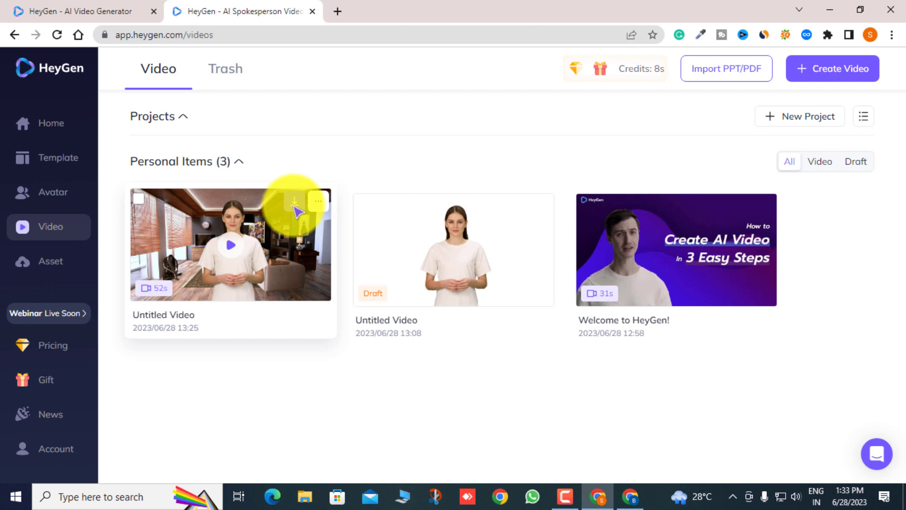
Step: Download the finished video as an MP4 file named 'ai'
{"action": "left_click", "coordinate": [295, 204]}
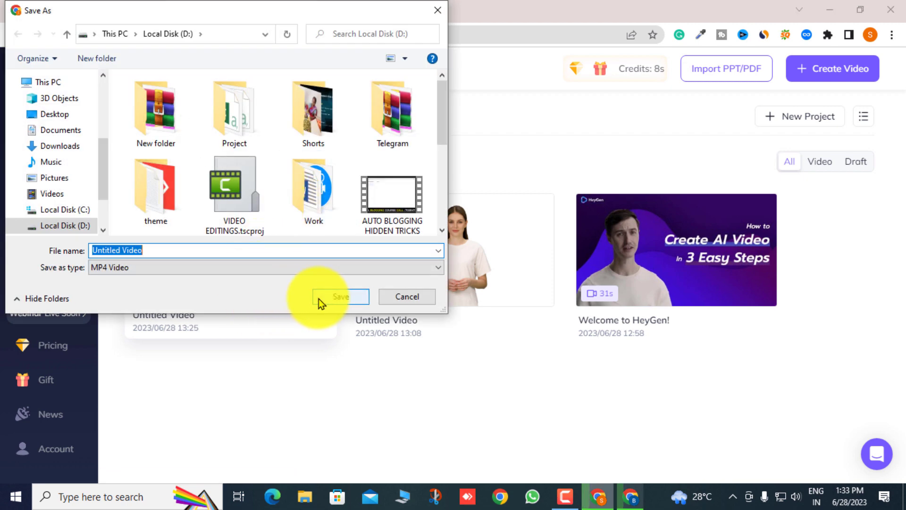
{"action": "type", "text": "a"}
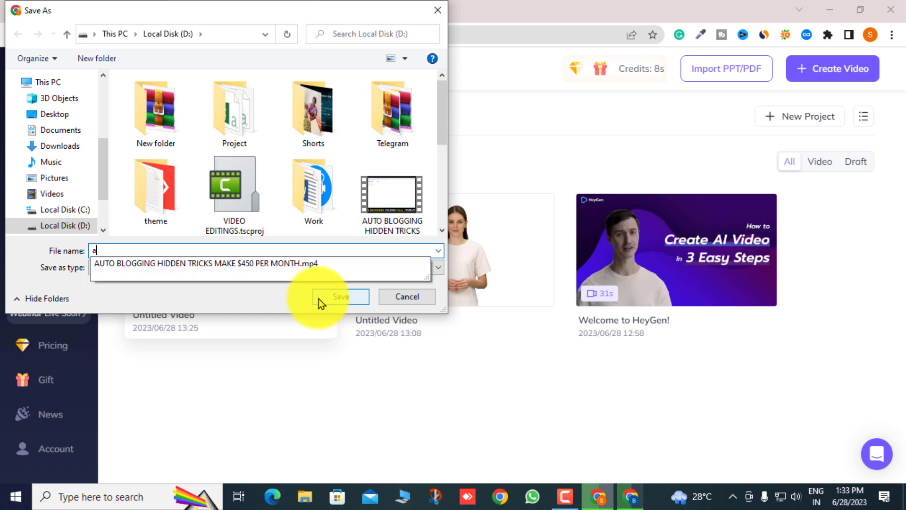
{"action": "type", "text": "i"}
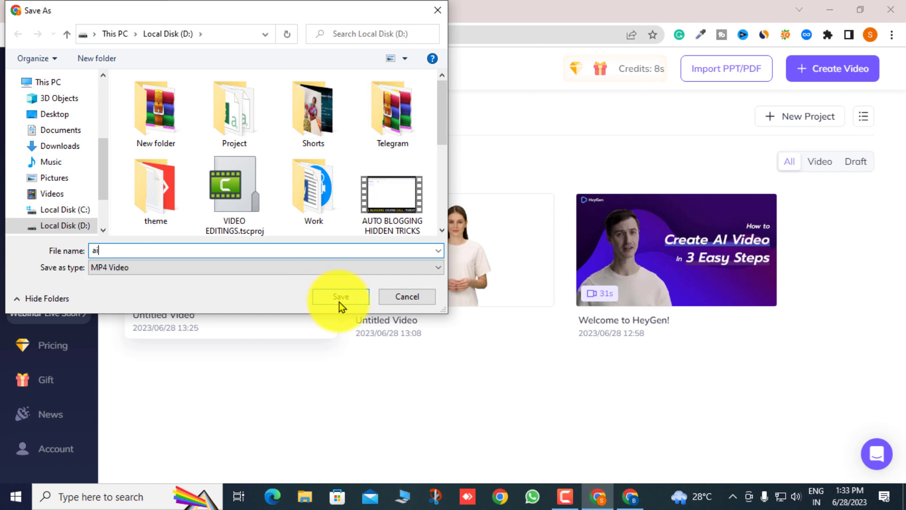